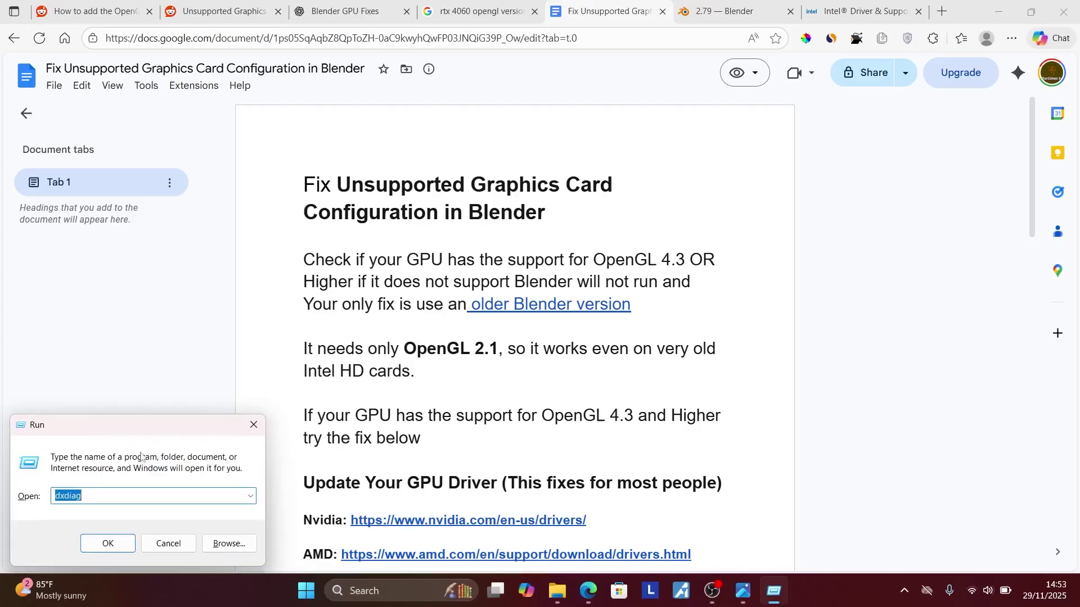
# Step: Run dxdiag, confirm the NVIDIA GeForce RTX 4060 Laptop GPU and driver details, then close it
pyautogui.click(109, 497)
pyautogui.click(108, 543)
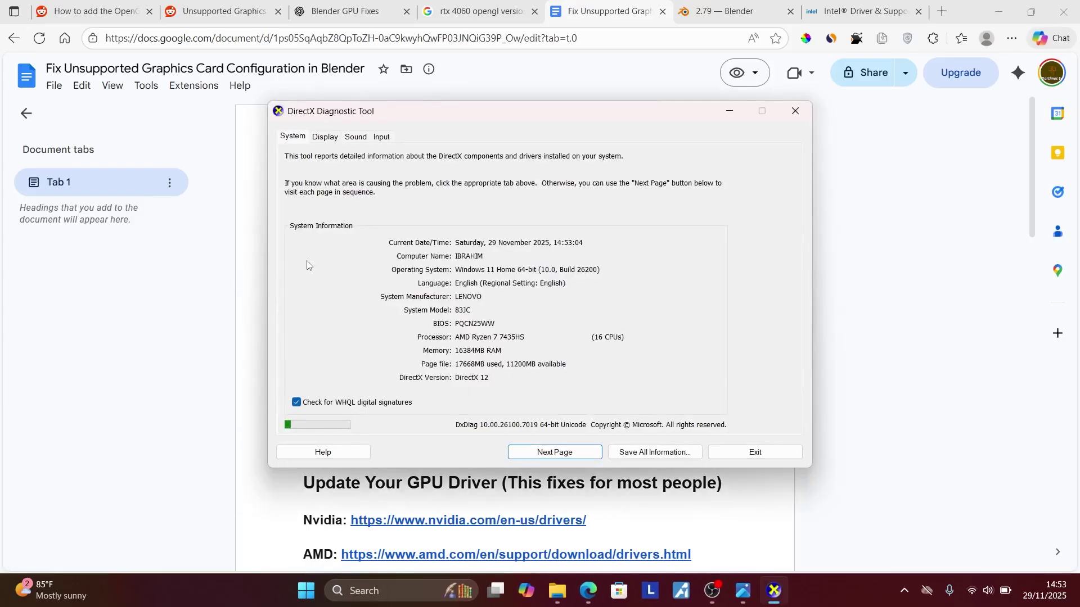
pyautogui.click(324, 137)
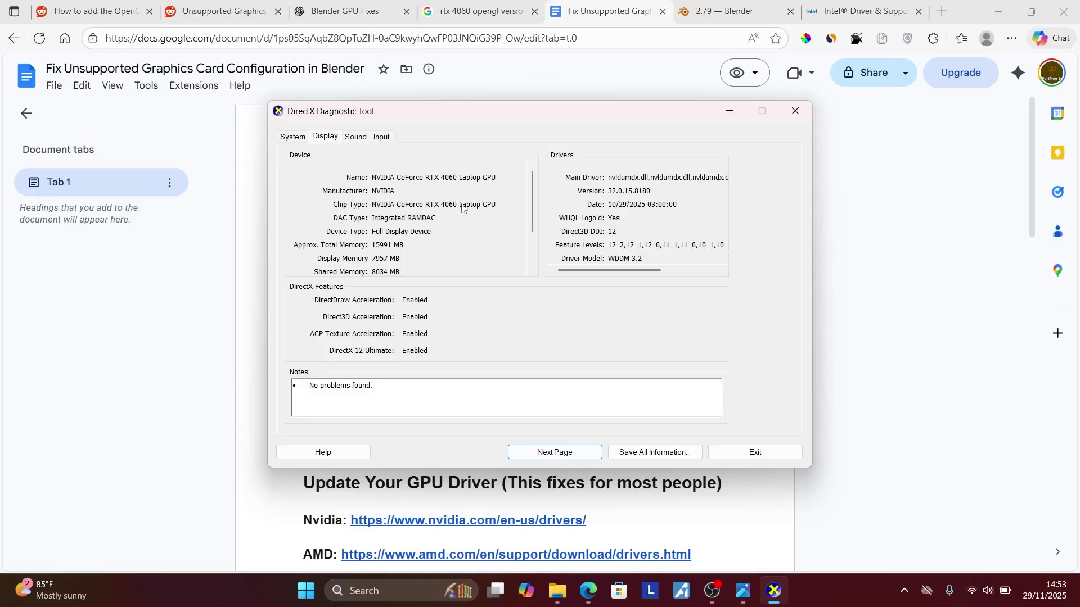
pyautogui.click(795, 110)
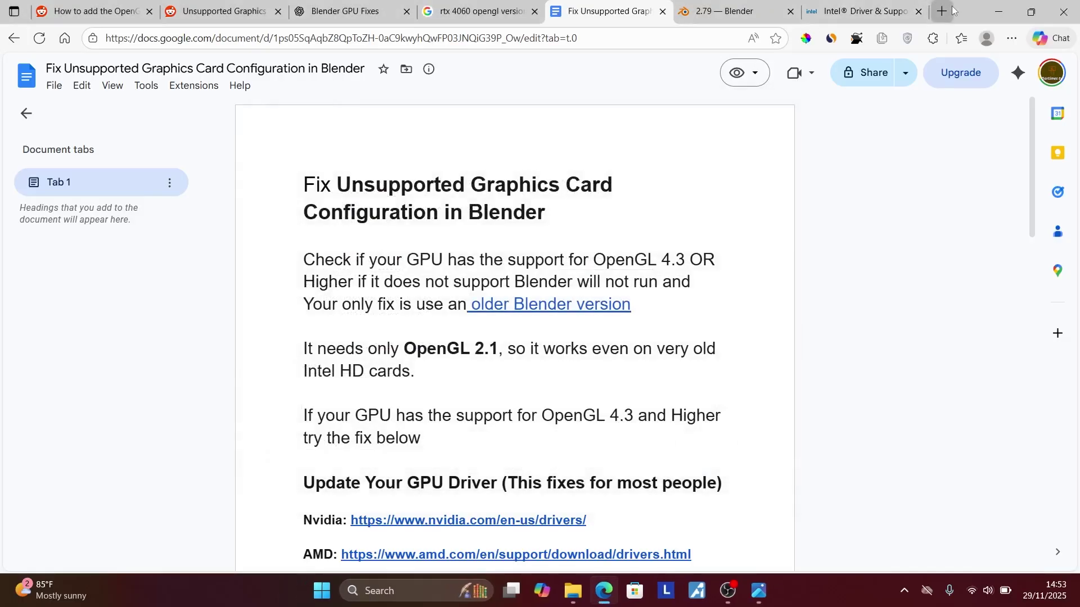
# Step: Search Google for 'rtx 4060 opengl version' and highlight the answer saying OpenGL 4.6
pyautogui.click(943, 11)
pyautogui.write('google.com')
pyautogui.press('Return')
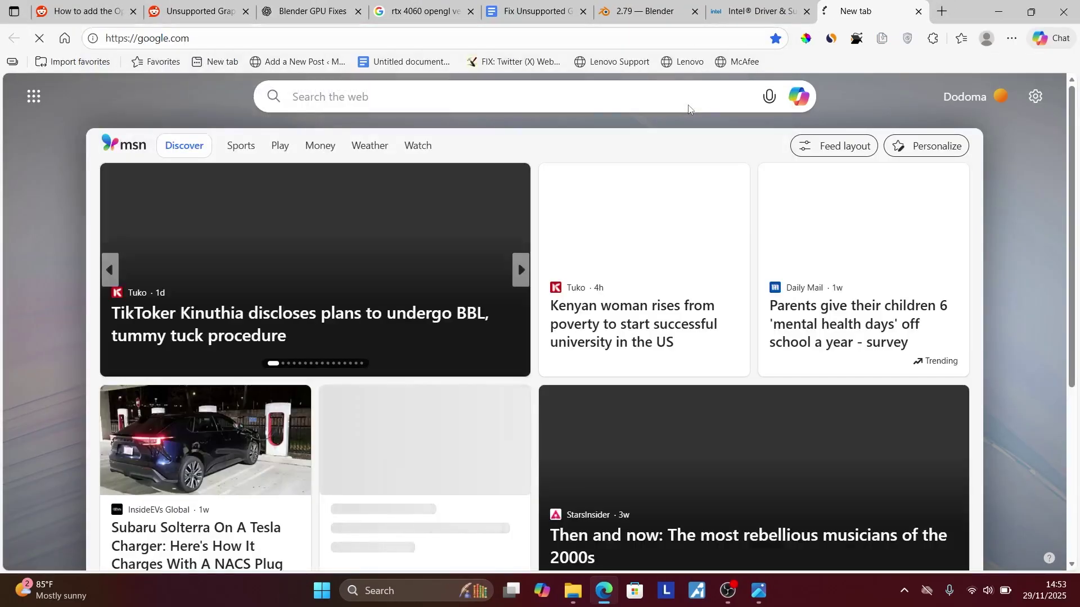
pyautogui.write('r')
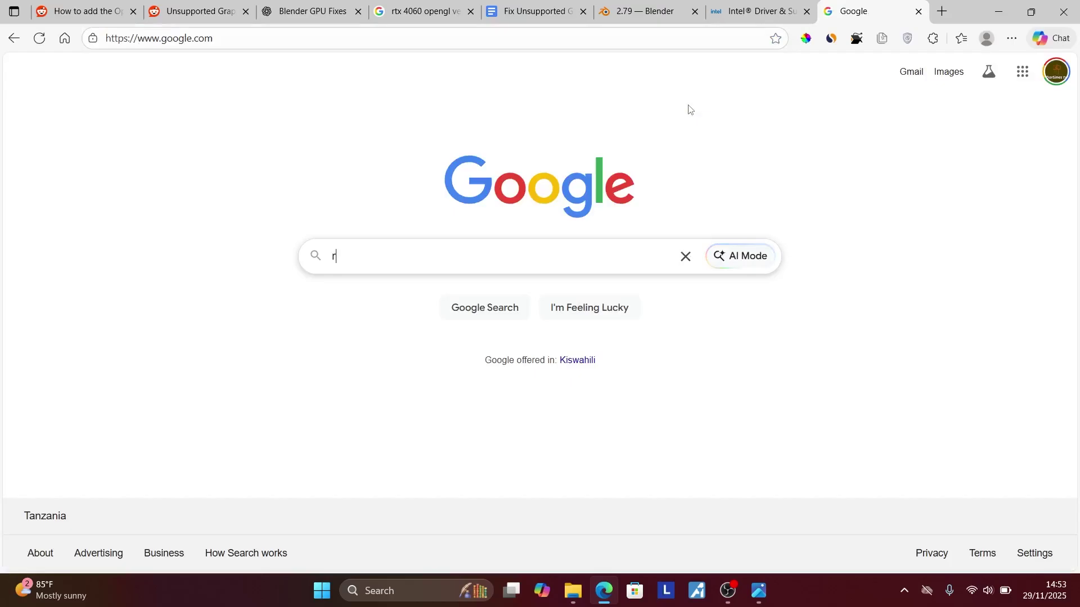
pyautogui.write('tx 4')
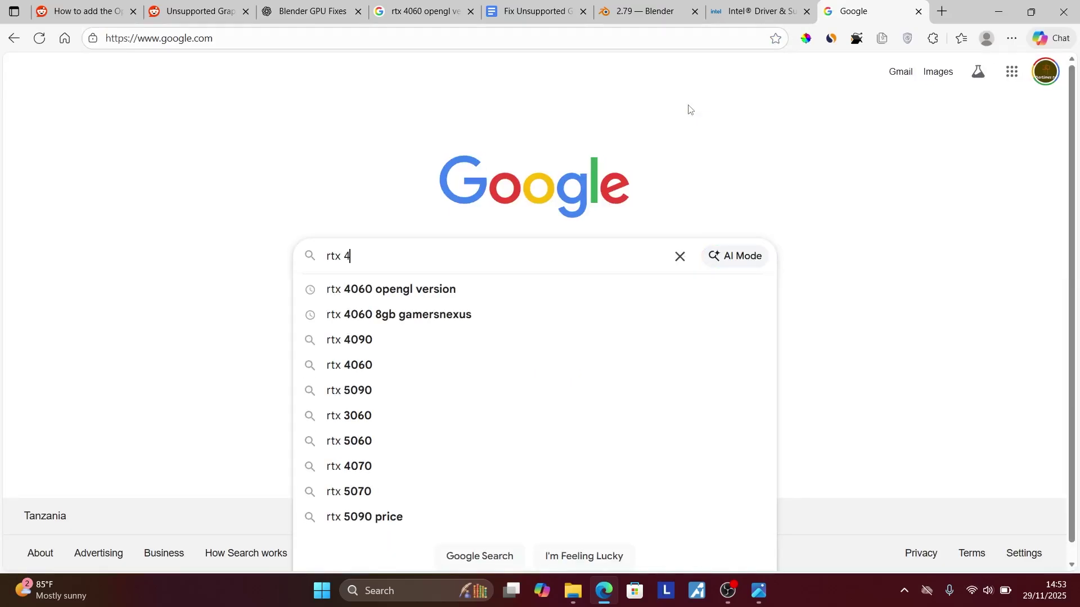
pyautogui.write('060 o')
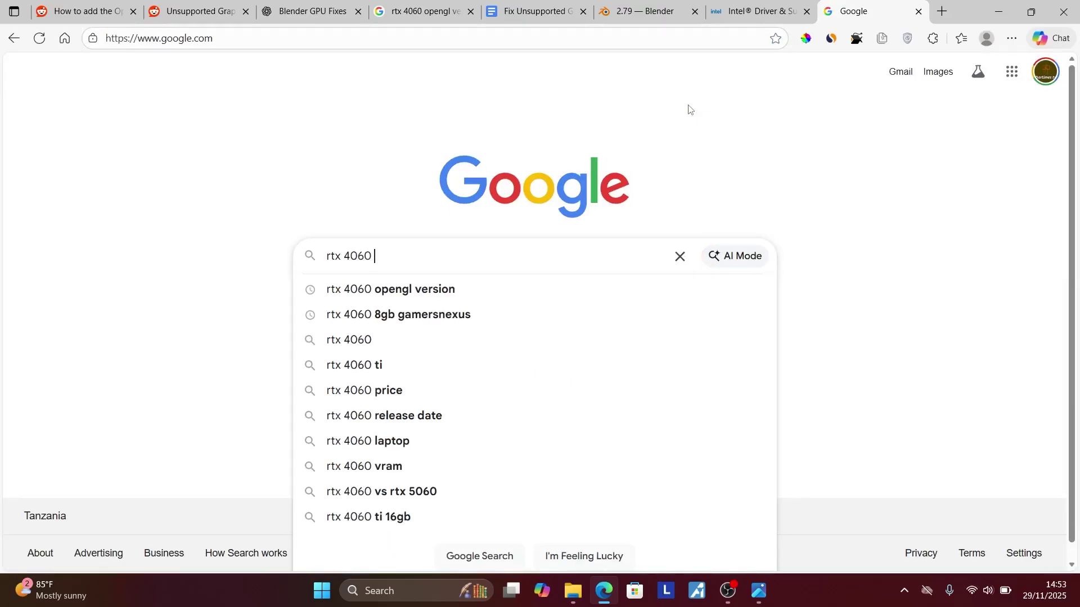
pyautogui.write('p')
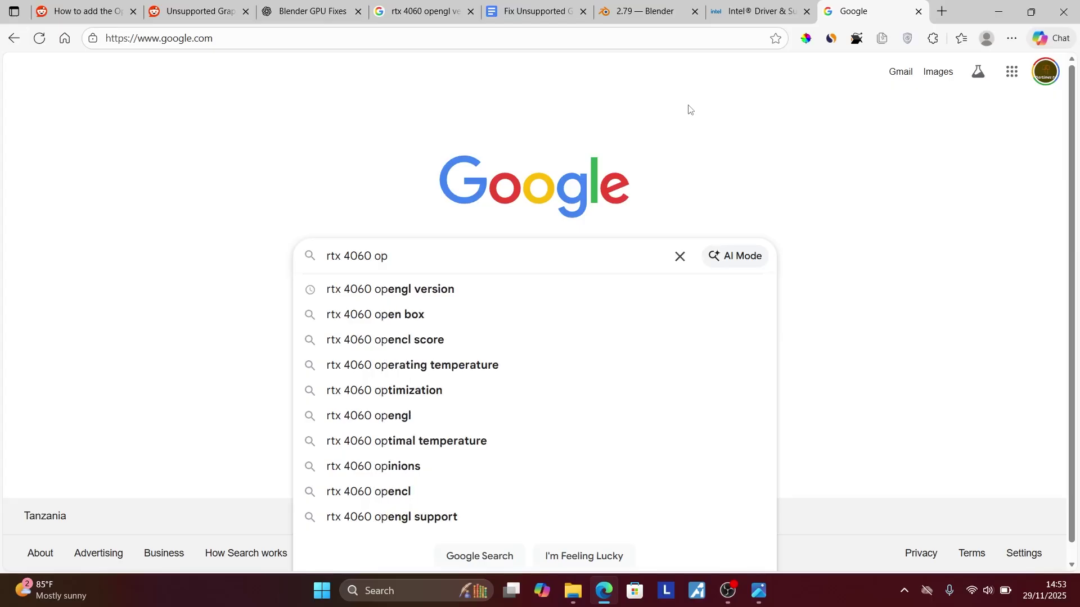
pyautogui.write('engl ')
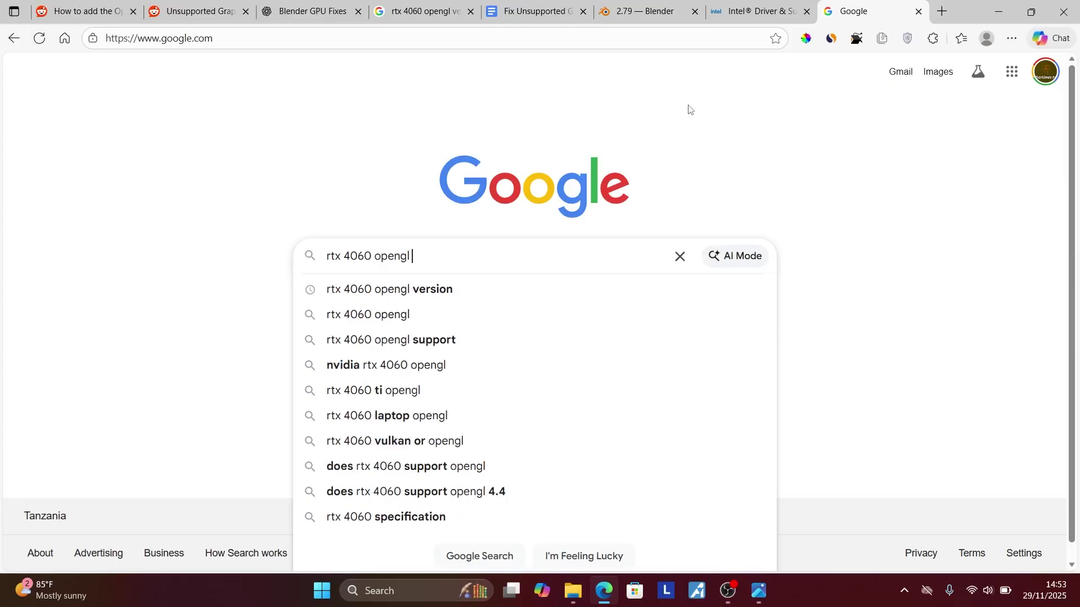
pyautogui.write('version')
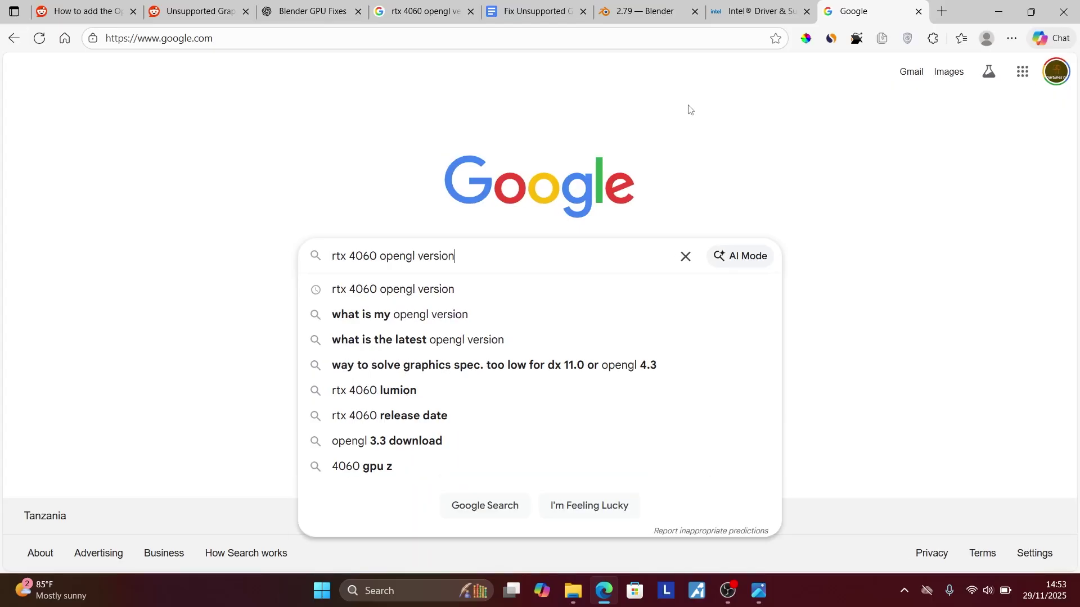
pyautogui.moveTo(377, 260); pyautogui.dragTo(311, 271)
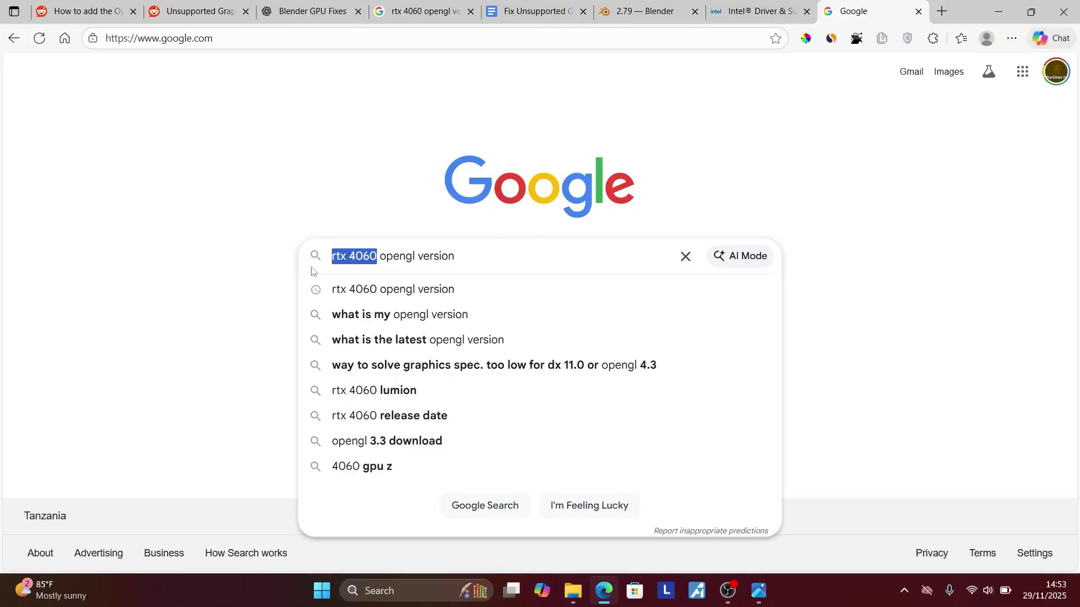
pyautogui.click(389, 250)
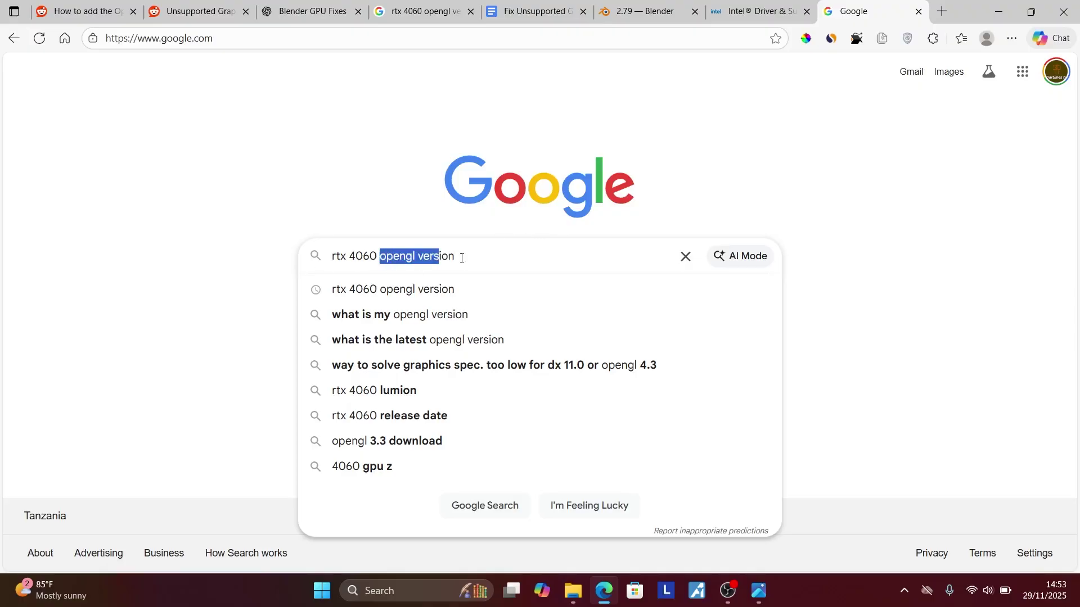
pyautogui.moveTo(381, 257); pyautogui.dragTo(465, 256)
pyautogui.click(442, 300)
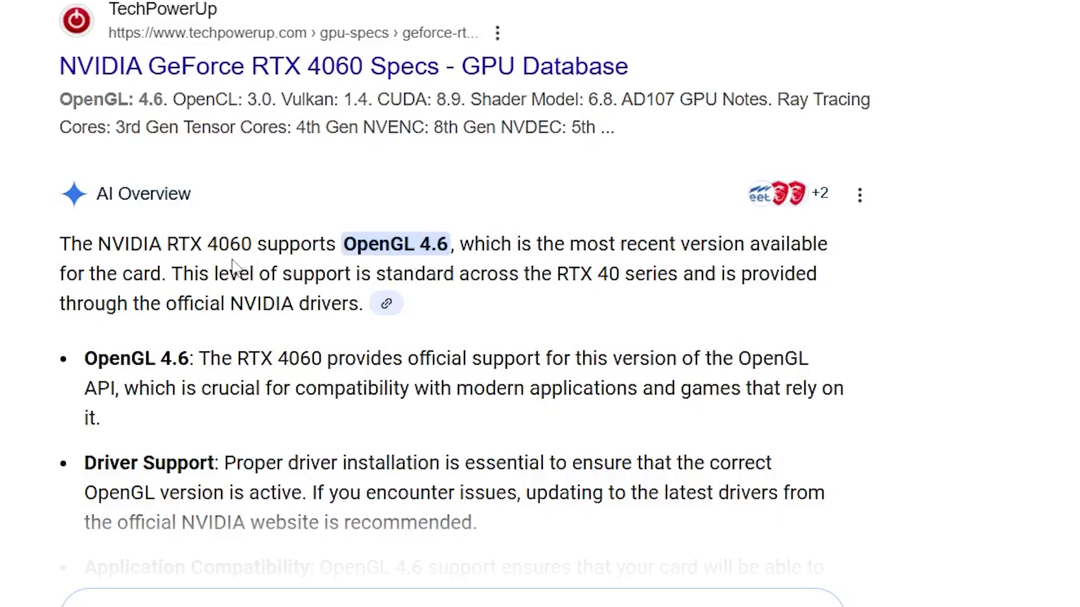
pyautogui.moveTo(55, 250)
pyautogui.mouseDown()
pyautogui.moveTo(362, 273)
pyautogui.moveTo(364, 306)
pyautogui.mouseUp()
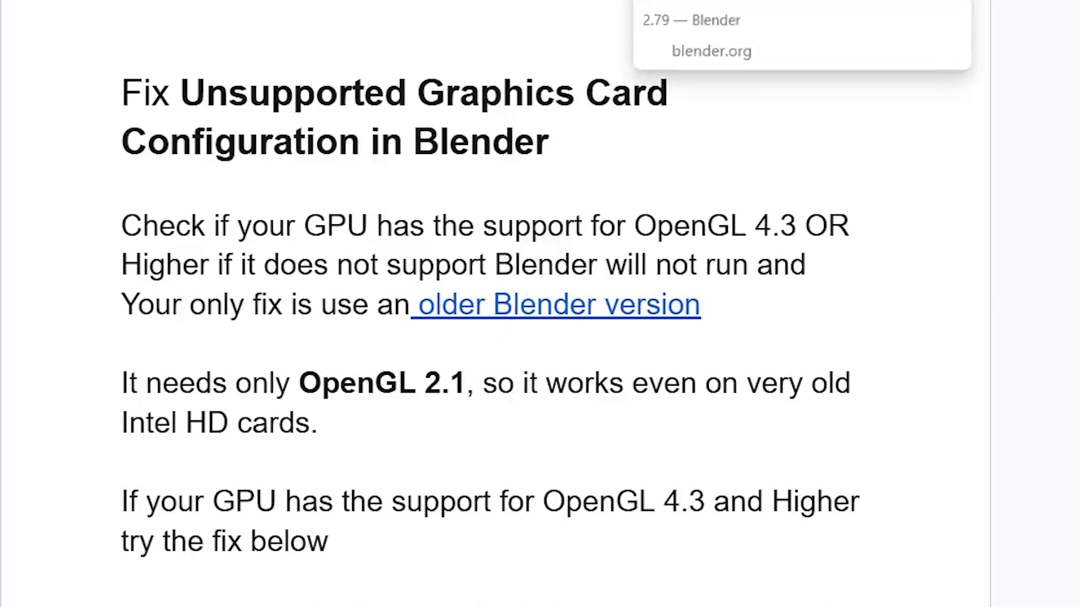
# Step: Open the Blender 2.79 release notes from the guide, then go back to the Google Docs guide
pyautogui.click(557, 305)
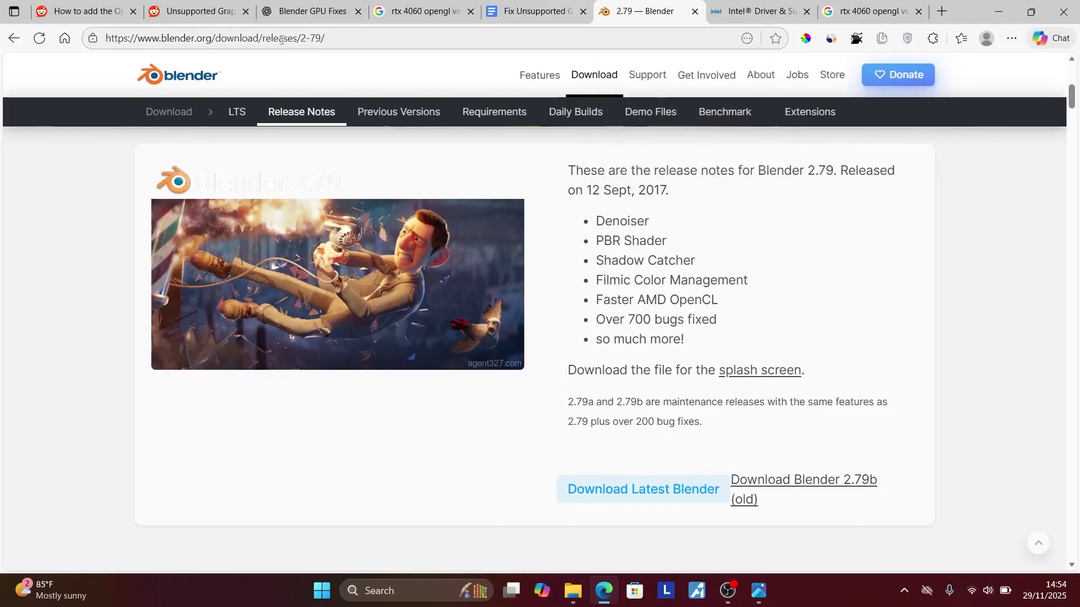
pyautogui.click(506, 7)
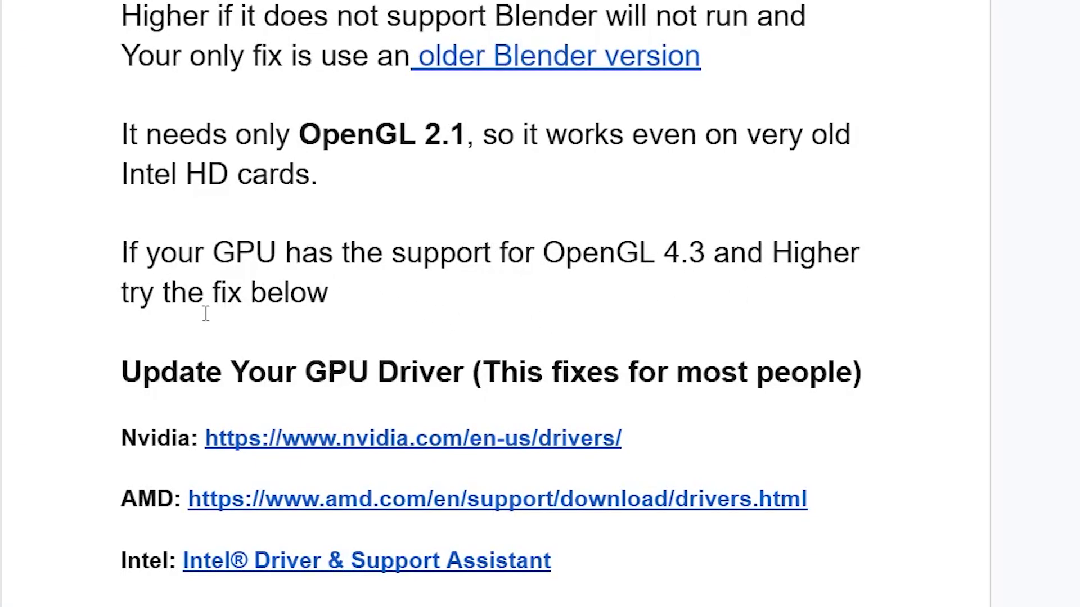
pyautogui.scroll(-2, 272, 309)
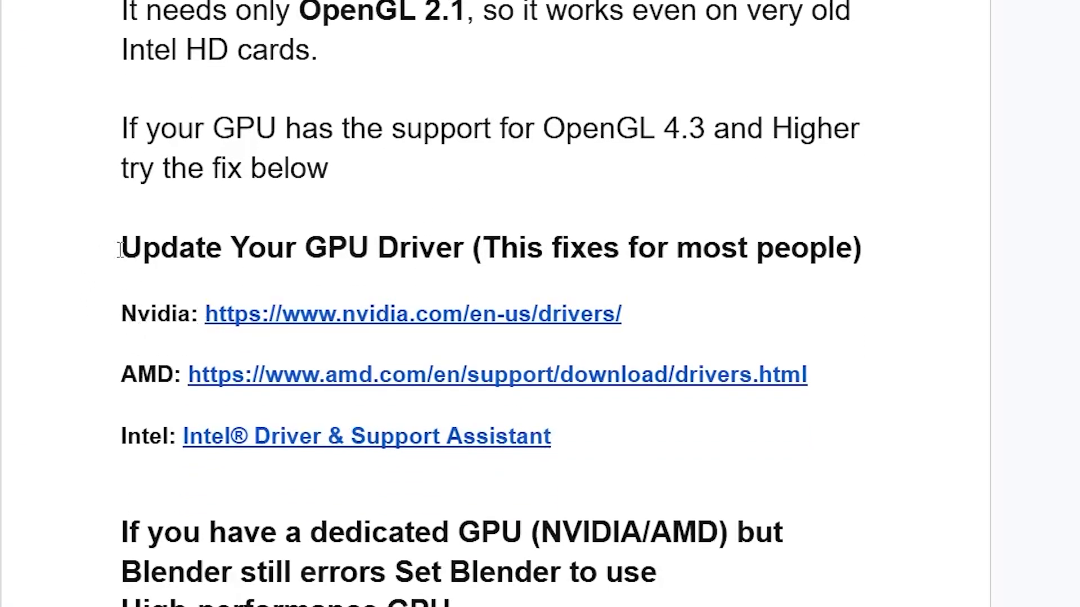
# Step: Highlight the guide's 'Update Your GPU Driver' heading and follow the Nvidia drivers link
pyautogui.moveTo(94, 244); pyautogui.dragTo(832, 236)
pyautogui.click(887, 227)
pyautogui.moveTo(412, 314)
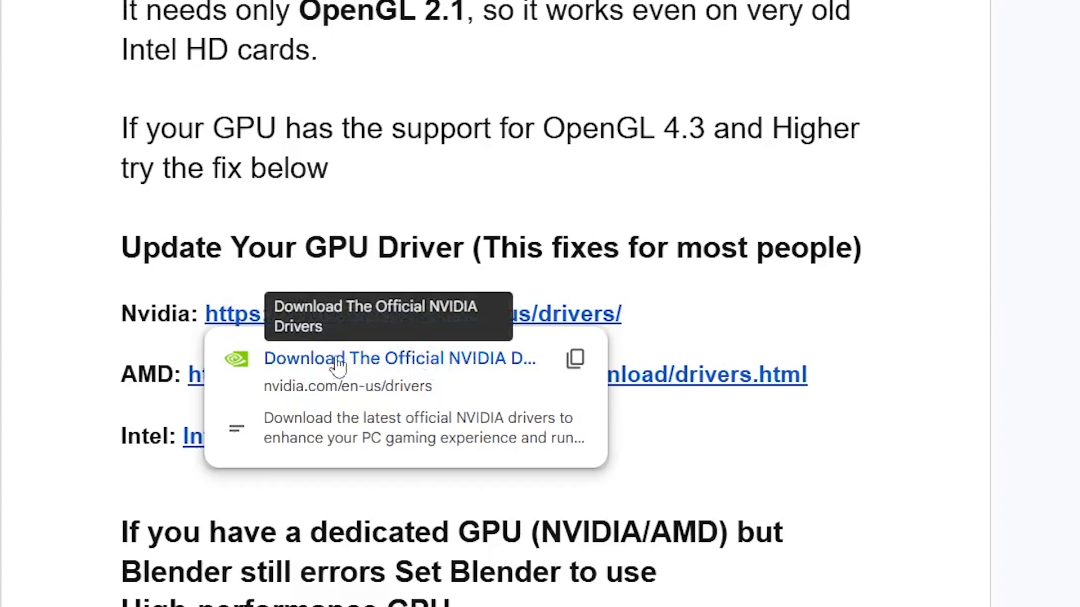
pyautogui.moveTo(98, 374); pyautogui.dragTo(221, 377)
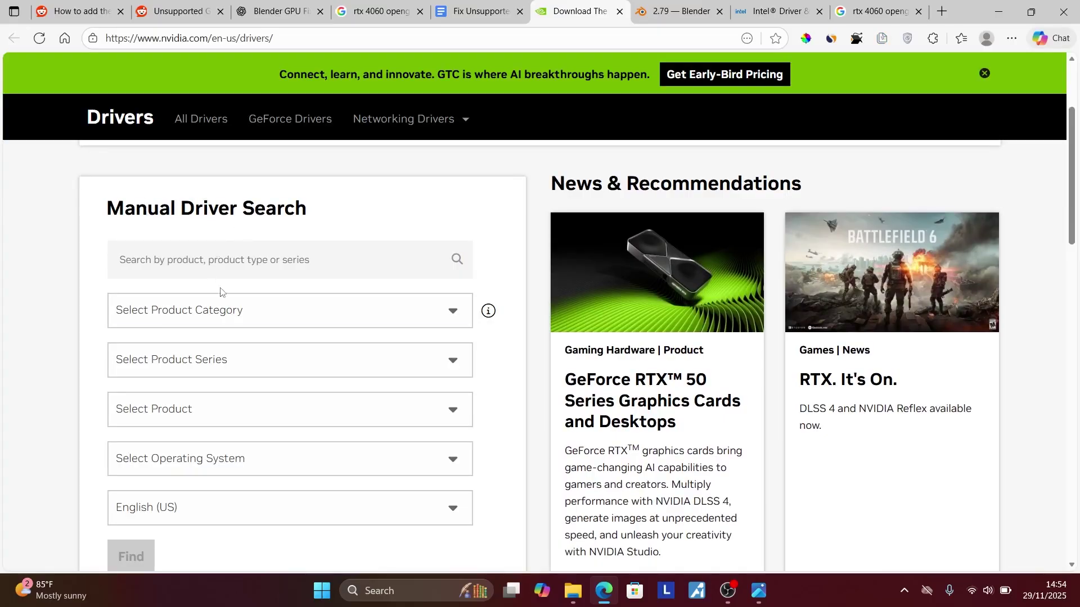
# Step: Search NVIDIA drivers for GeForce, RTX 40 Series, GeForce RTX 4060 and Windows 11
pyautogui.click(221, 309)
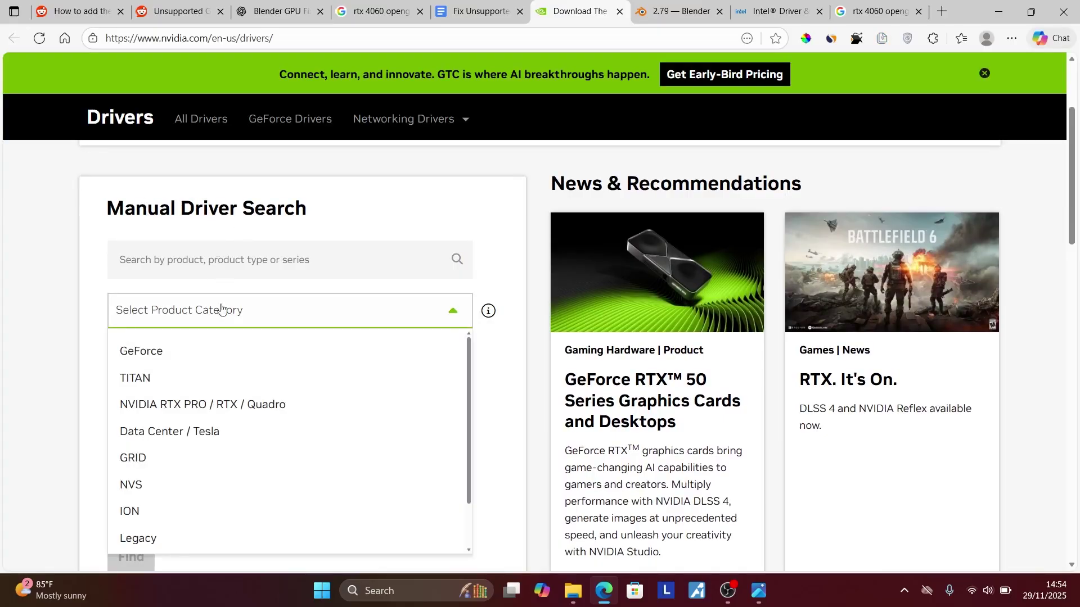
pyautogui.click(177, 360)
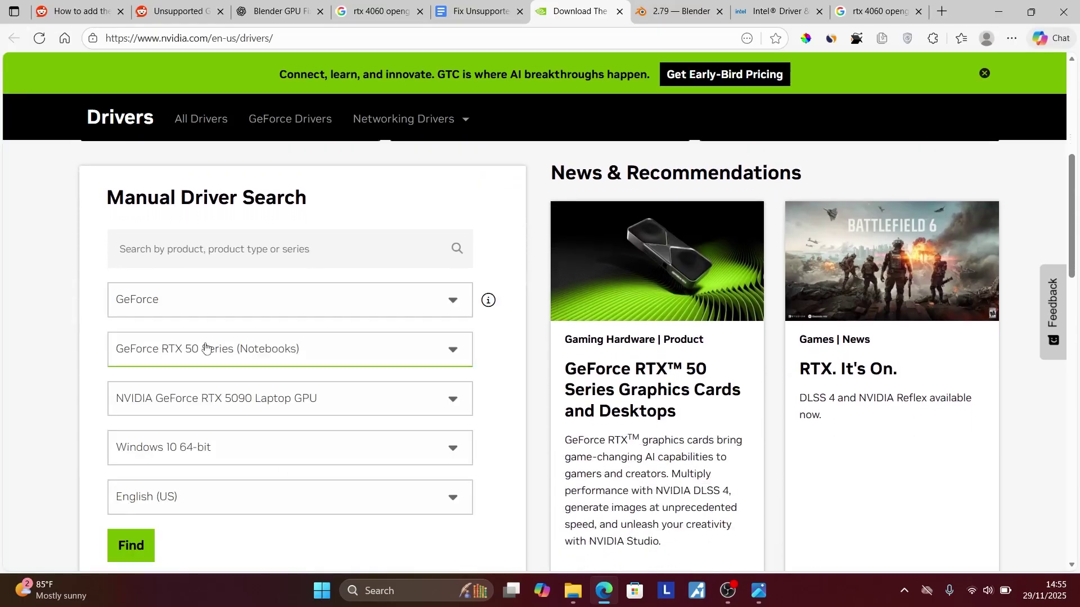
pyautogui.click(178, 356)
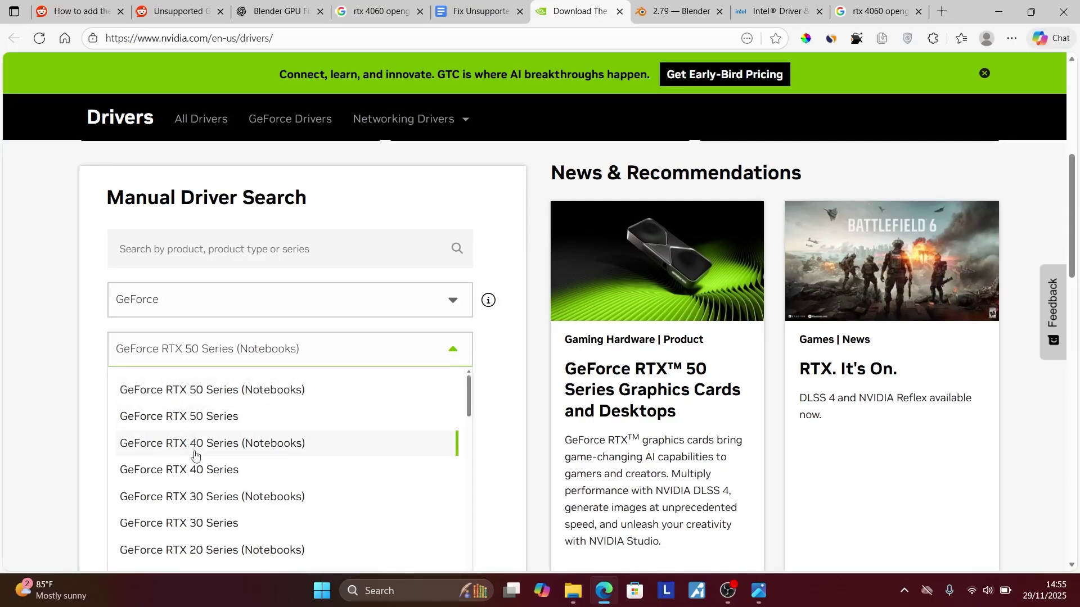
pyautogui.click(200, 470)
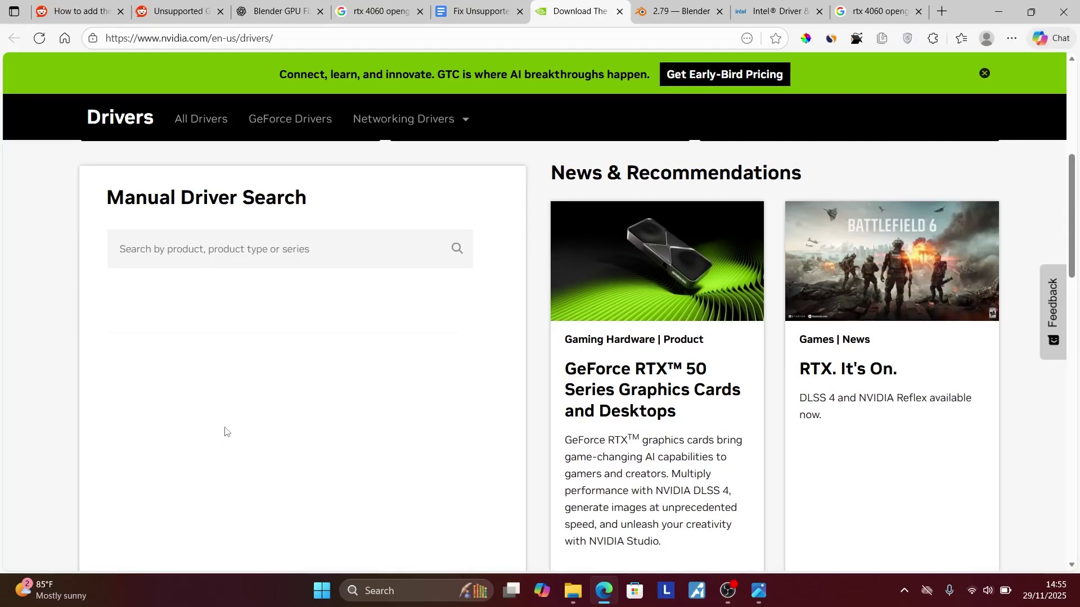
pyautogui.scroll(-2, 246, 407)
pyautogui.scroll(1, 244, 403)
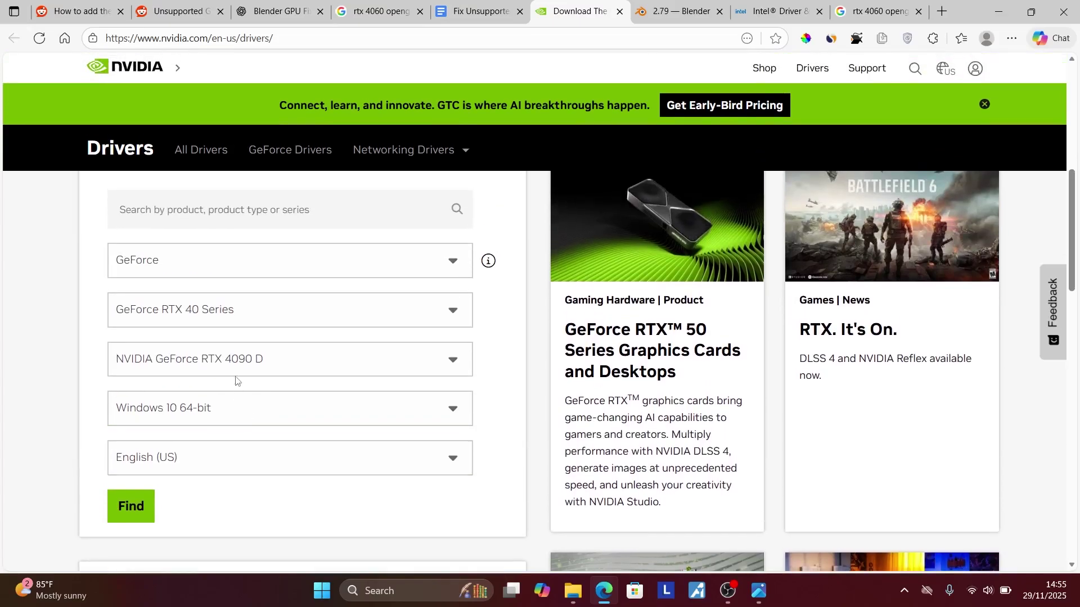
pyautogui.click(233, 367)
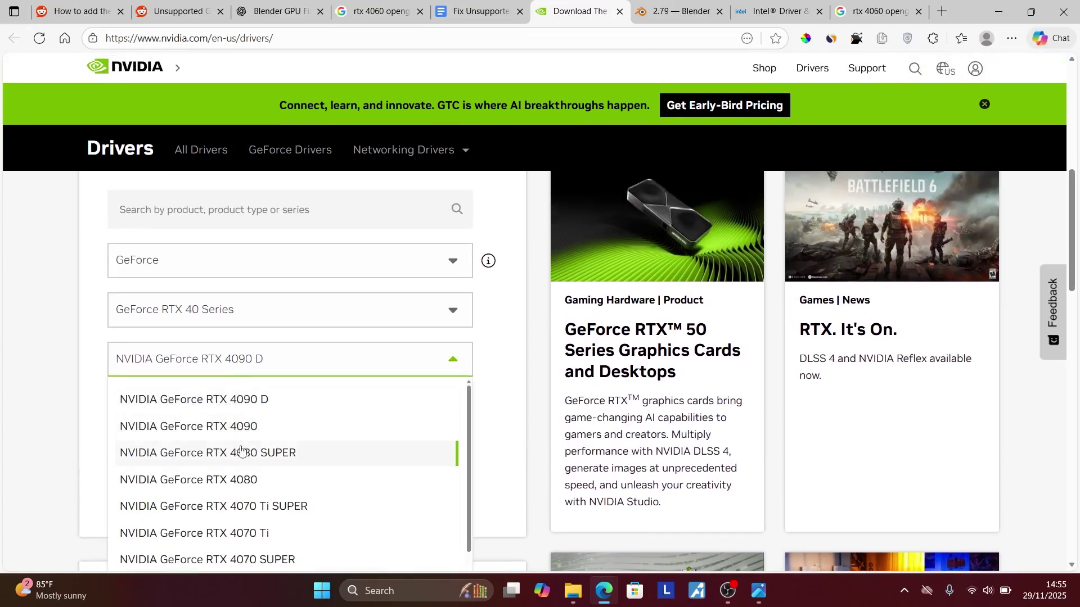
pyautogui.scroll(-1, 241, 454)
pyautogui.scroll(-2, 242, 456)
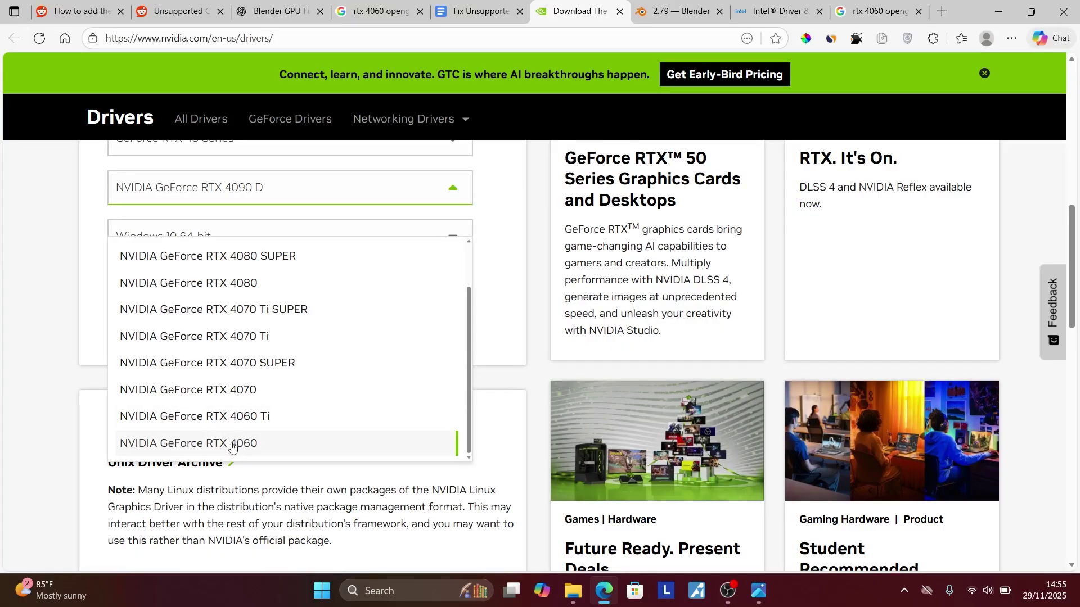
pyautogui.click(232, 444)
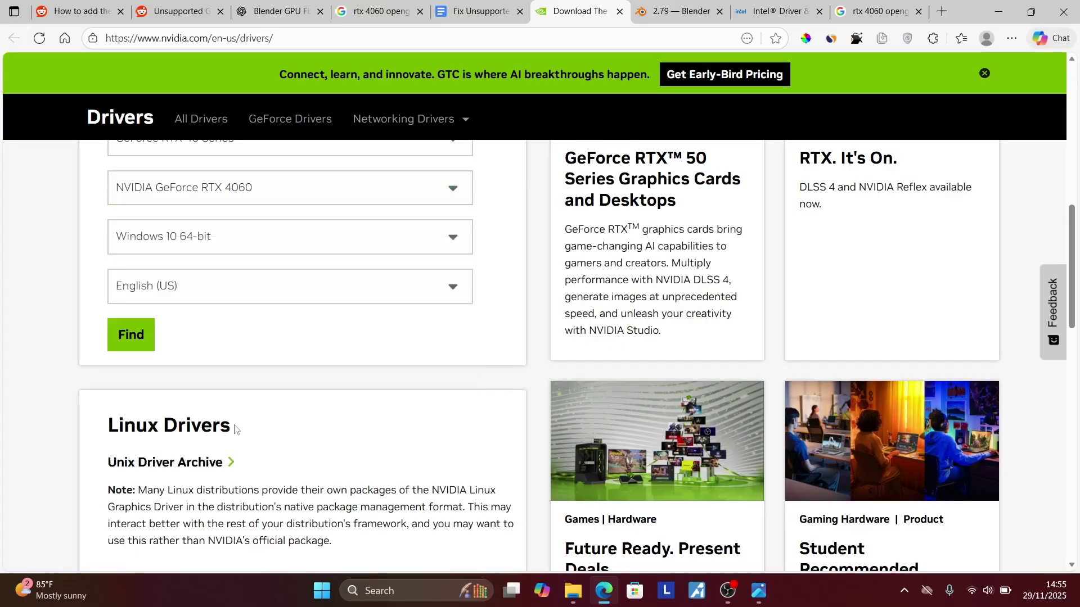
pyautogui.click(241, 251)
pyautogui.click(208, 300)
pyautogui.scroll(3, 207, 319)
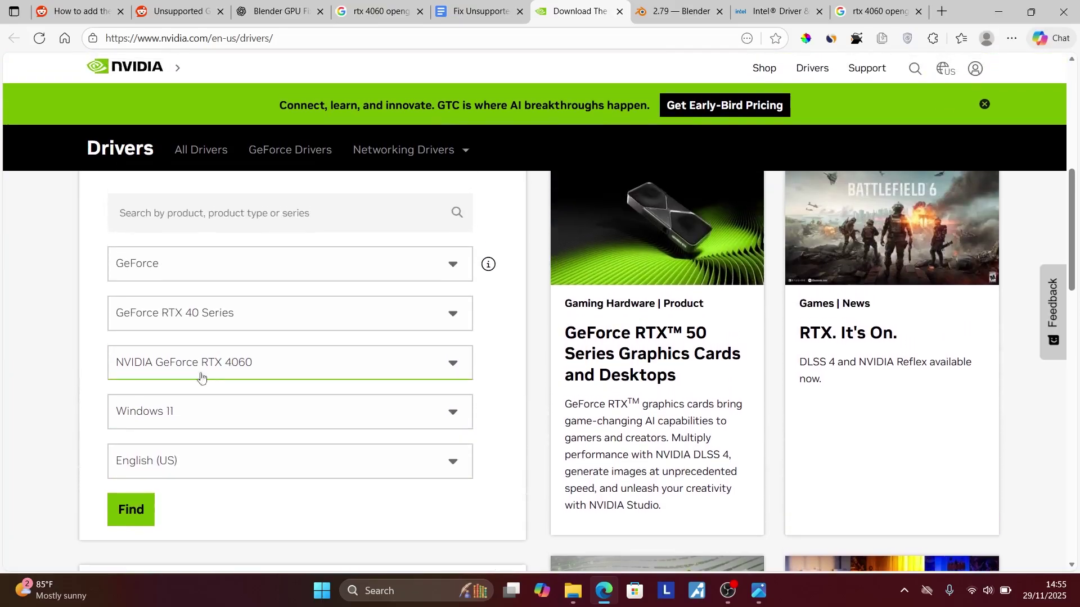
pyautogui.scroll(-1, 236, 463)
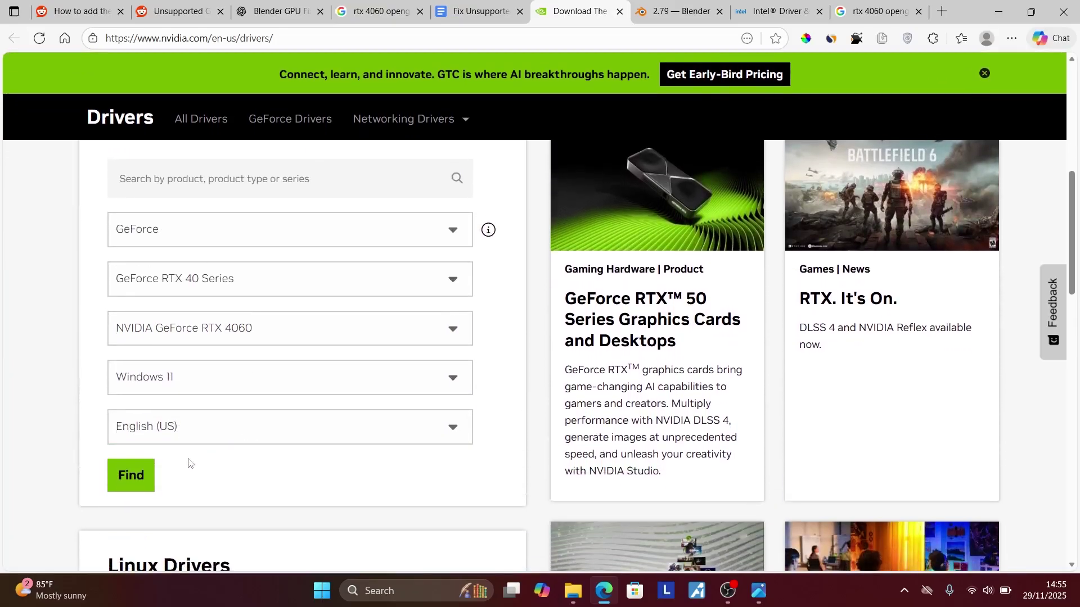
pyautogui.click(136, 475)
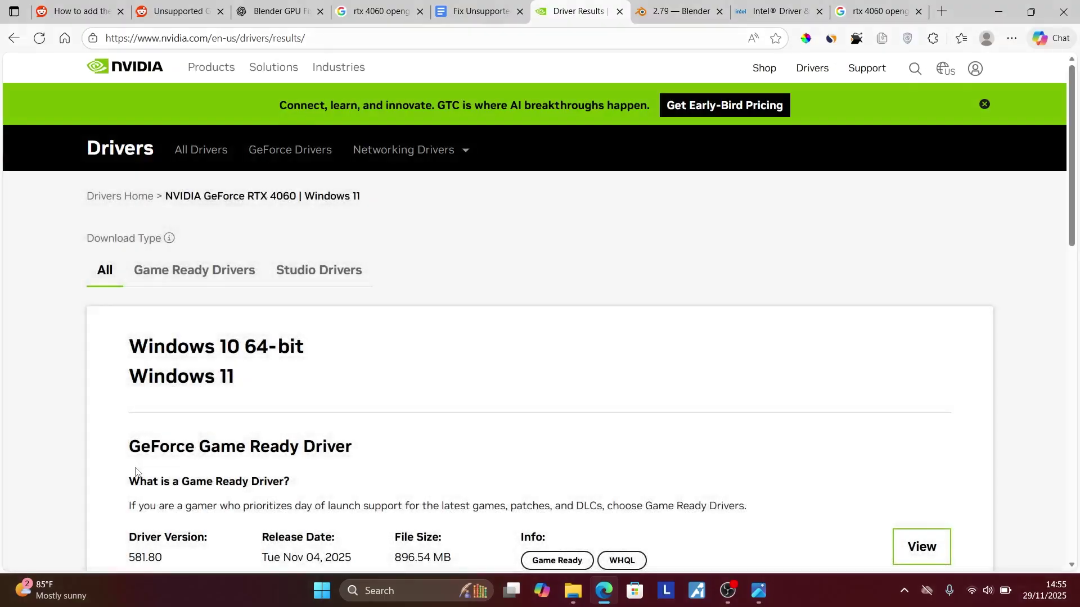
pyautogui.scroll(-2, 243, 388)
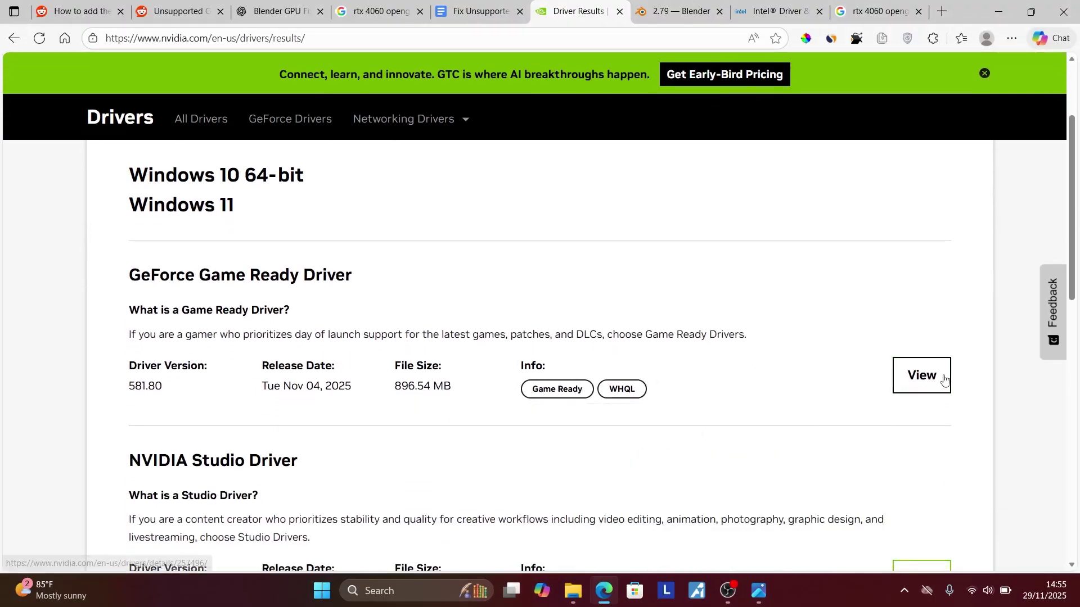
# Step: View the 581.80 Game Ready driver details and older versions, then return to the guide
pyautogui.click(926, 378)
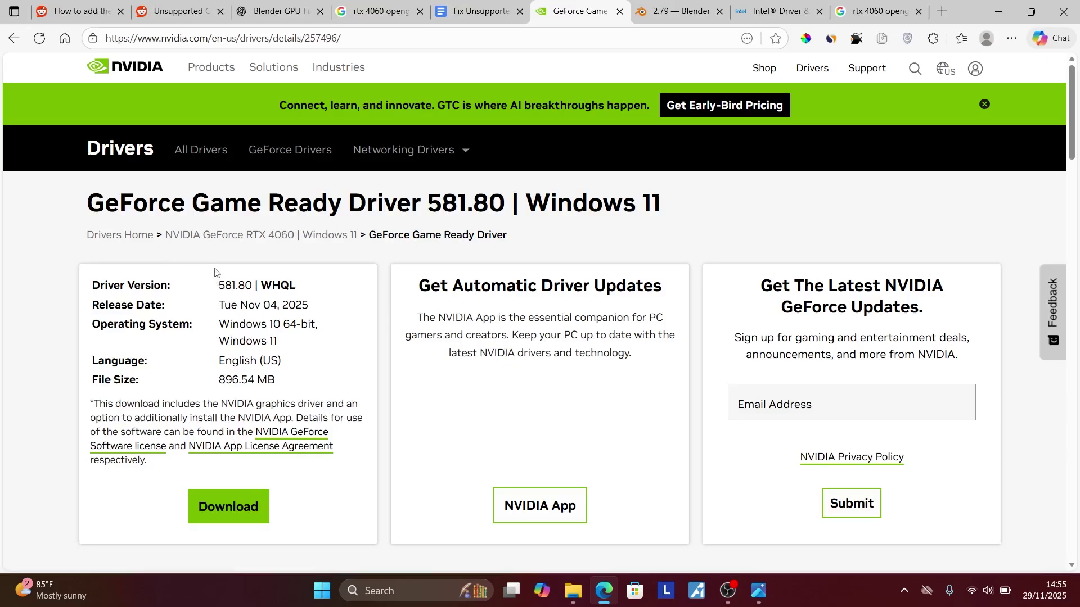
pyautogui.click(14, 37)
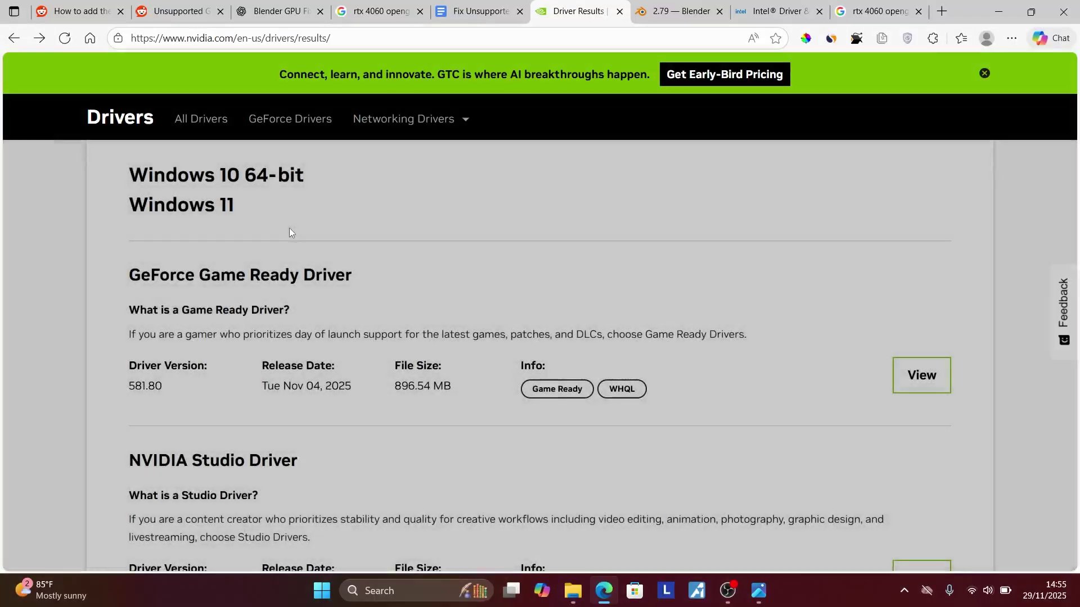
pyautogui.scroll(-2, 150, 335)
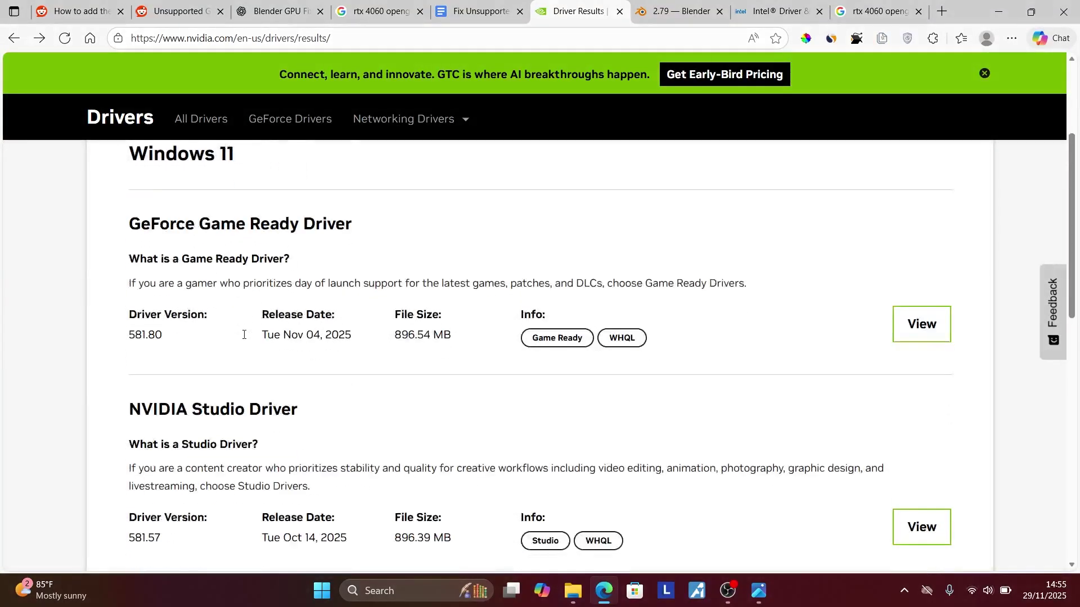
pyautogui.scroll(-2, 251, 363)
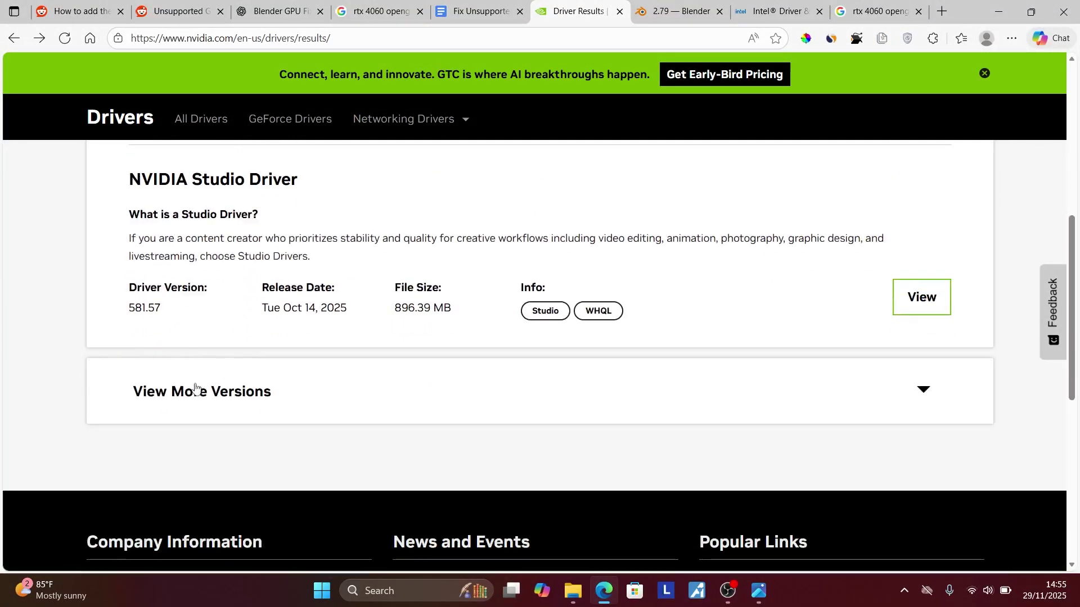
pyautogui.click(212, 392)
pyautogui.scroll(-5, 214, 329)
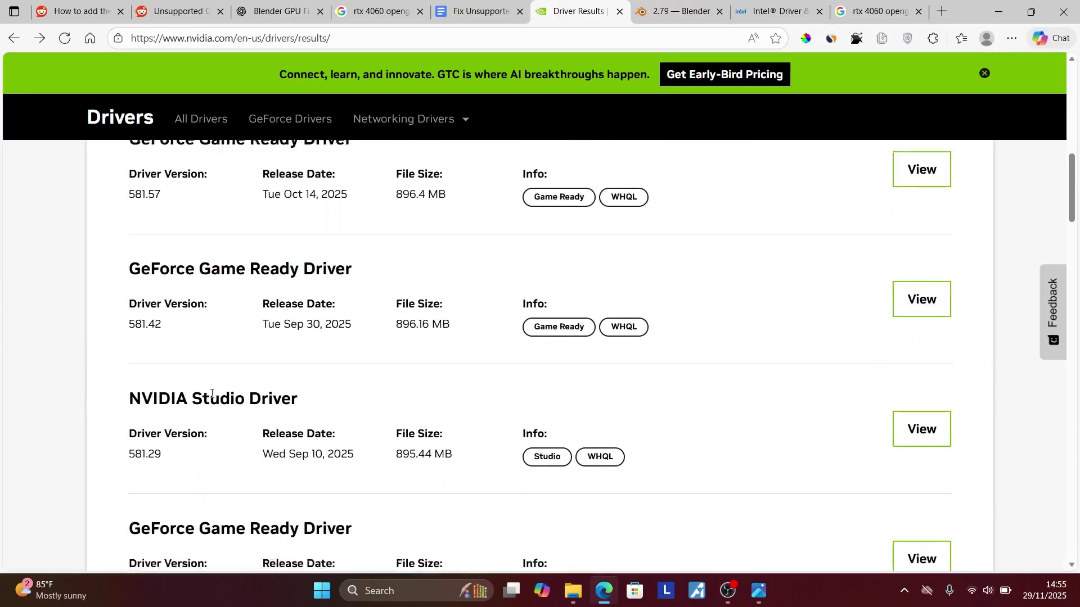
pyautogui.scroll(1, 335, 234)
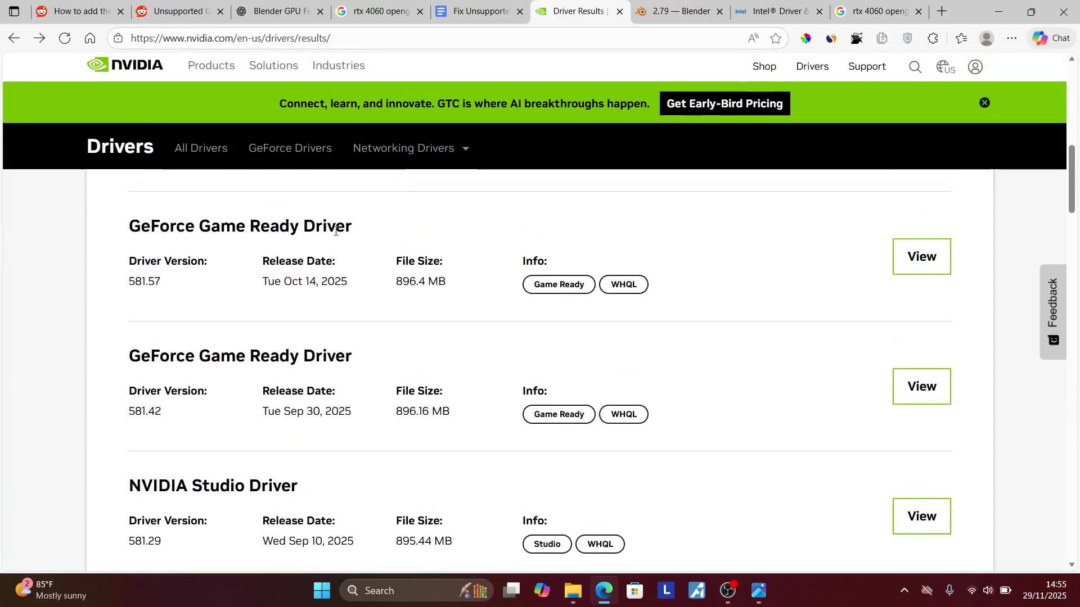
pyautogui.scroll(3, 334, 233)
pyautogui.scroll(3, 335, 231)
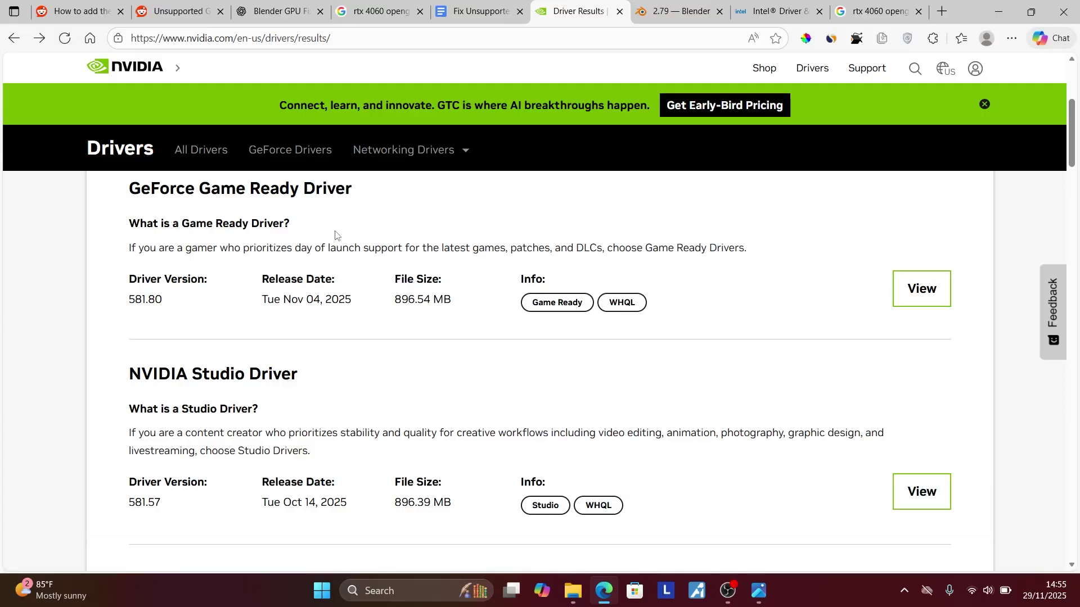
pyautogui.scroll(1, 335, 234)
pyautogui.click(490, 10)
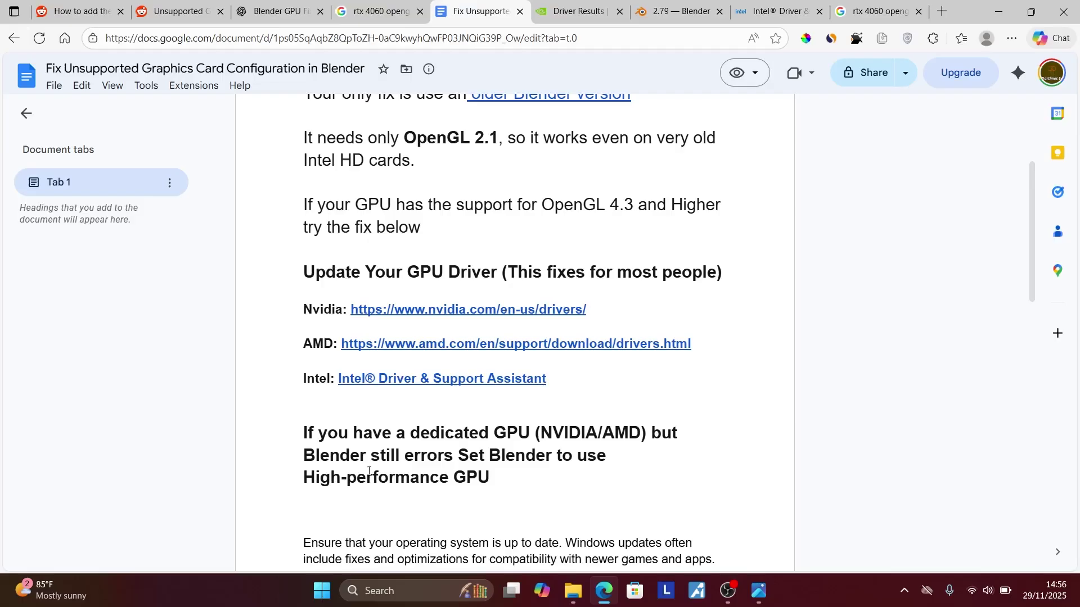
# Step: Search the taskbar for 'nv' and launch the NVIDIA App
pyautogui.click(396, 590)
pyautogui.write('nv')
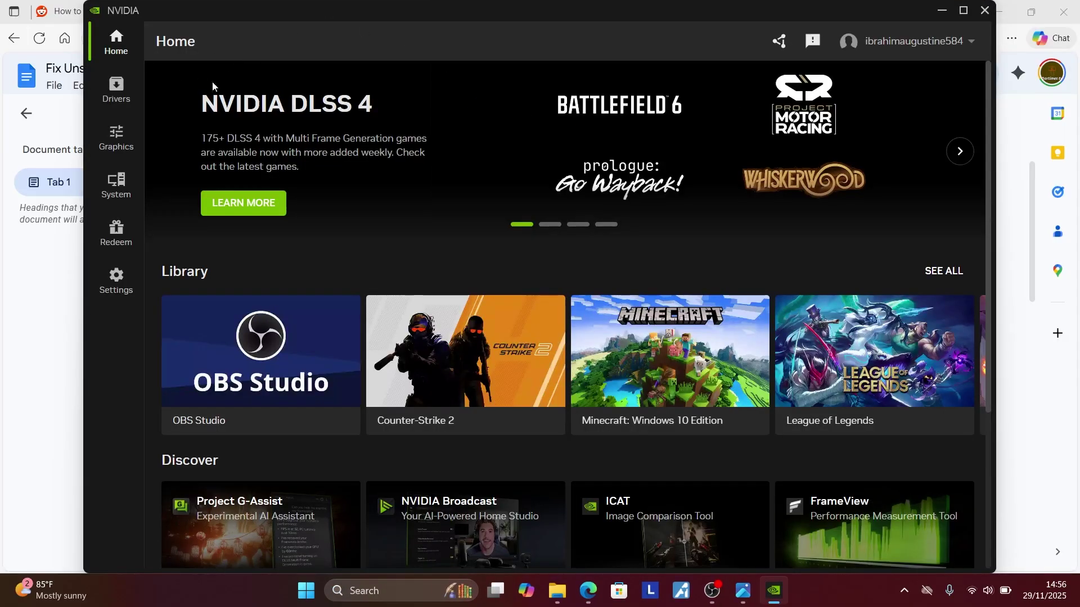
# Step: Check for updates on the NVIDIA App Drivers page, confirming Game Ready Driver 581.80 is current
pyautogui.click(128, 89)
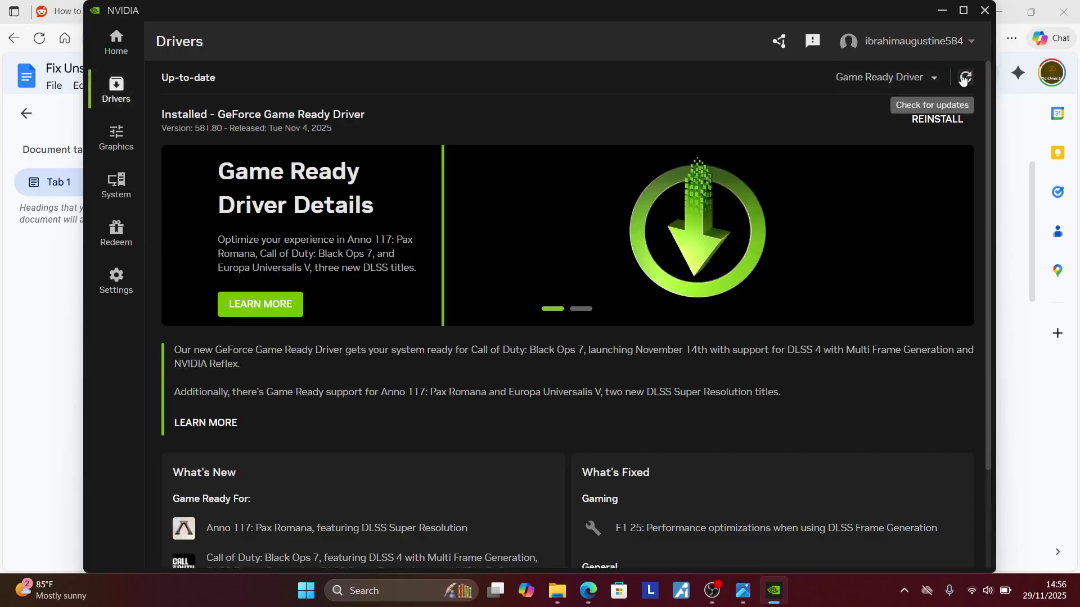
pyautogui.click(964, 78)
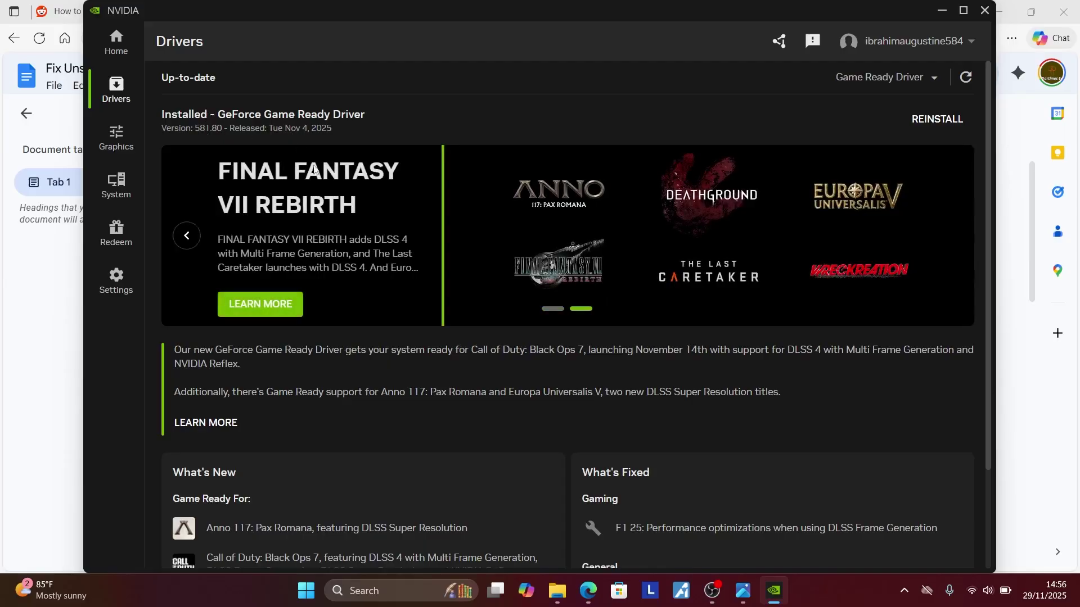
# Step: Return to the guide and search Windows for 'graphics settings'
pyautogui.click(587, 593)
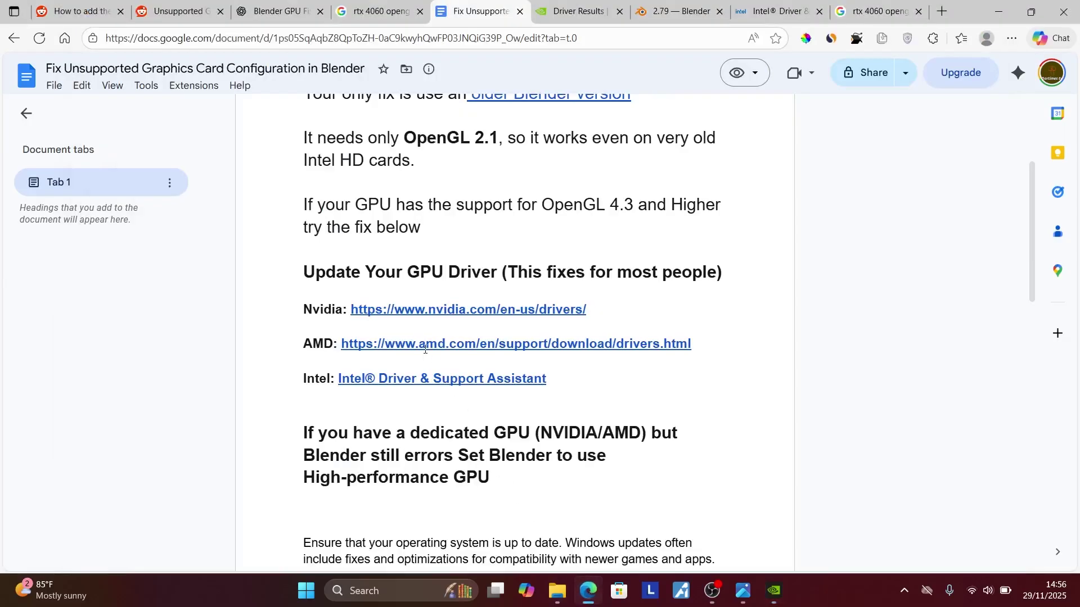
pyautogui.scroll(-2, 424, 348)
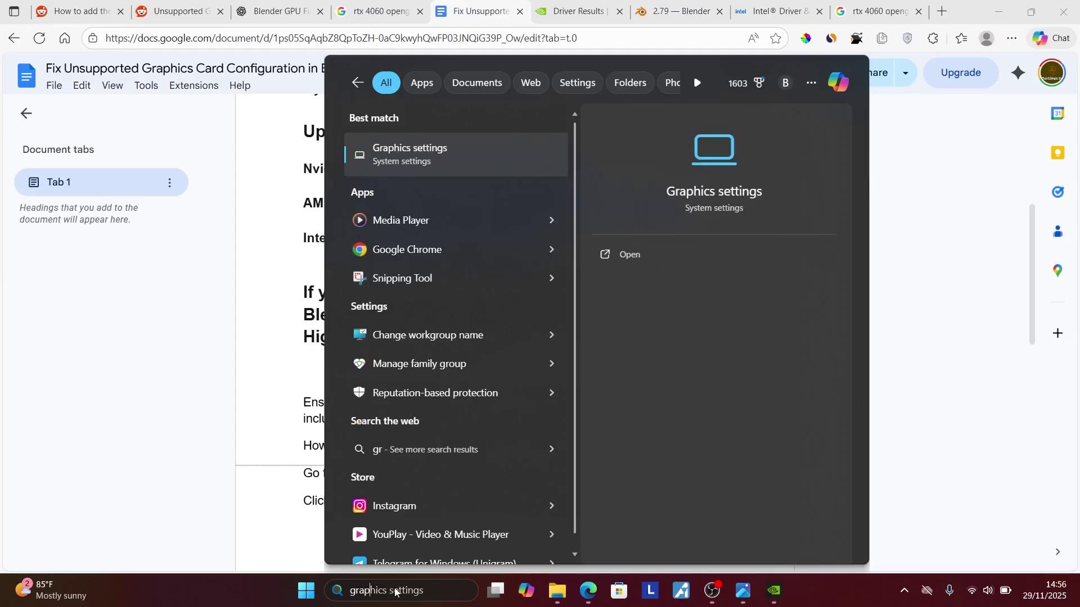
# Step: Open Windows Graphics settings and search its custom app list for 'blen'
pyautogui.click(639, 259)
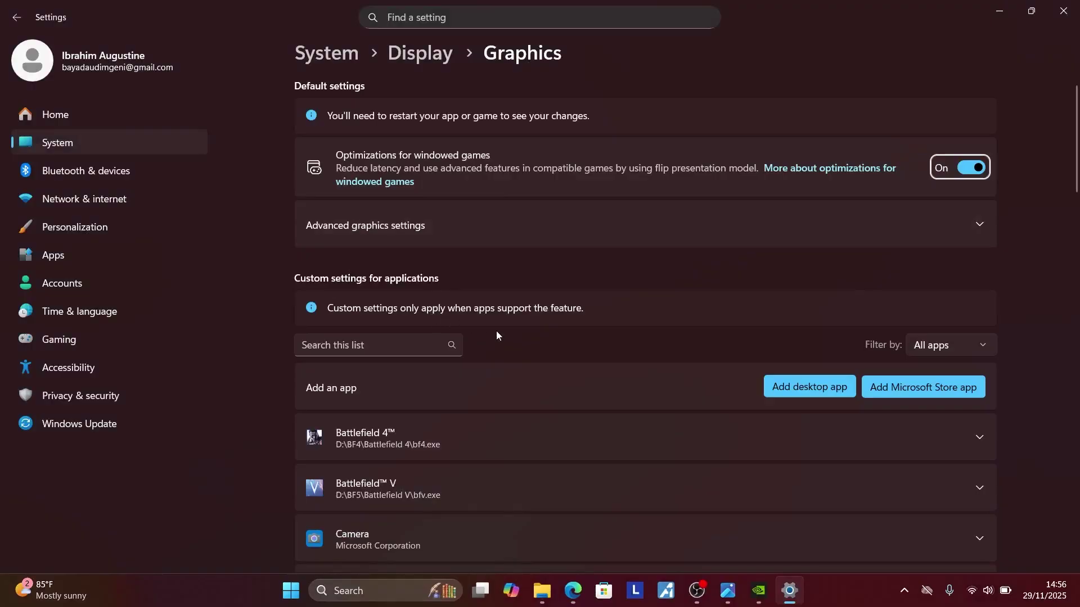
pyautogui.scroll(-3, 496, 335)
pyautogui.scroll(-5, 496, 335)
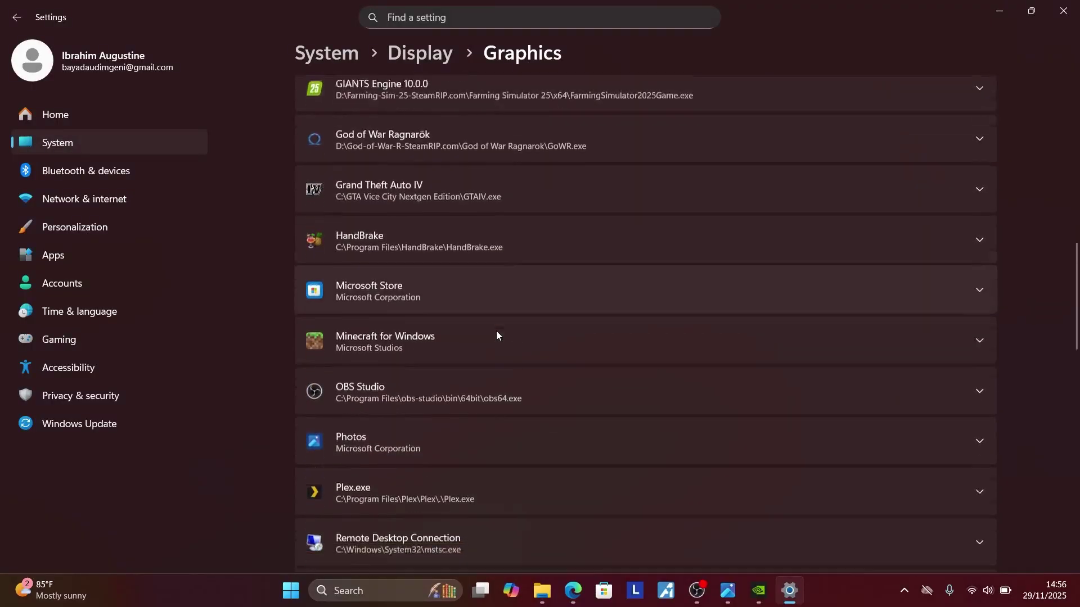
pyautogui.scroll(1, 497, 335)
pyautogui.scroll(5, 497, 335)
pyautogui.scroll(3, 496, 336)
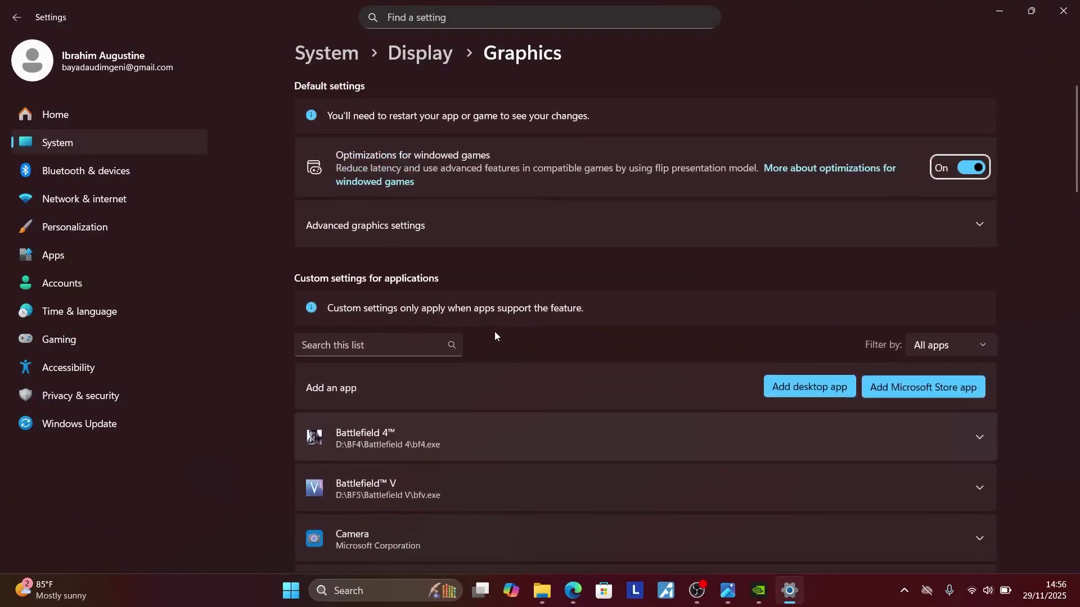
pyautogui.click(351, 346)
pyautogui.write('ble')
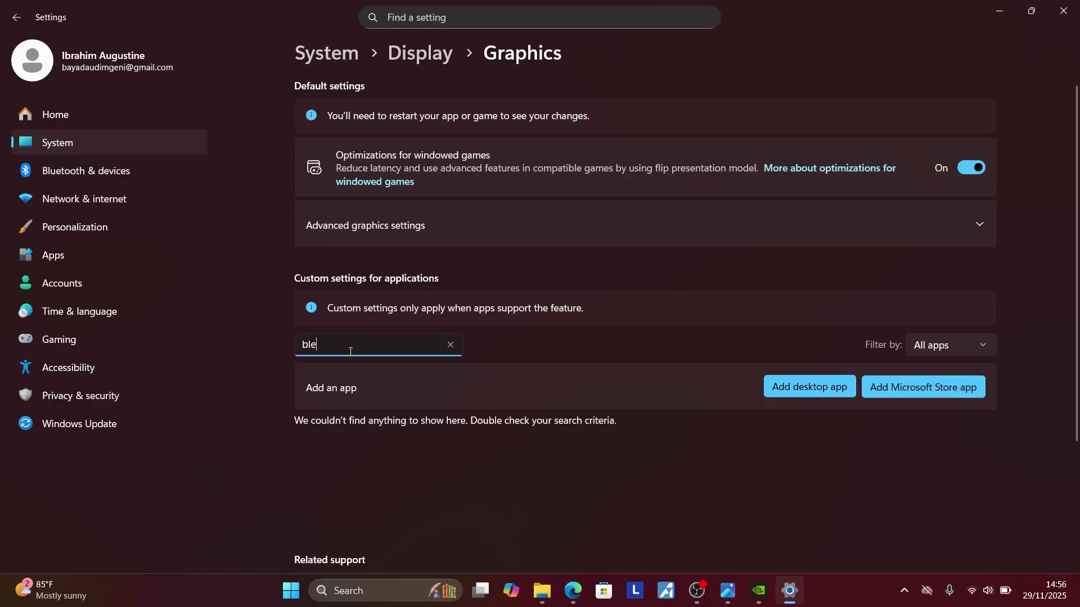
pyautogui.write('n')
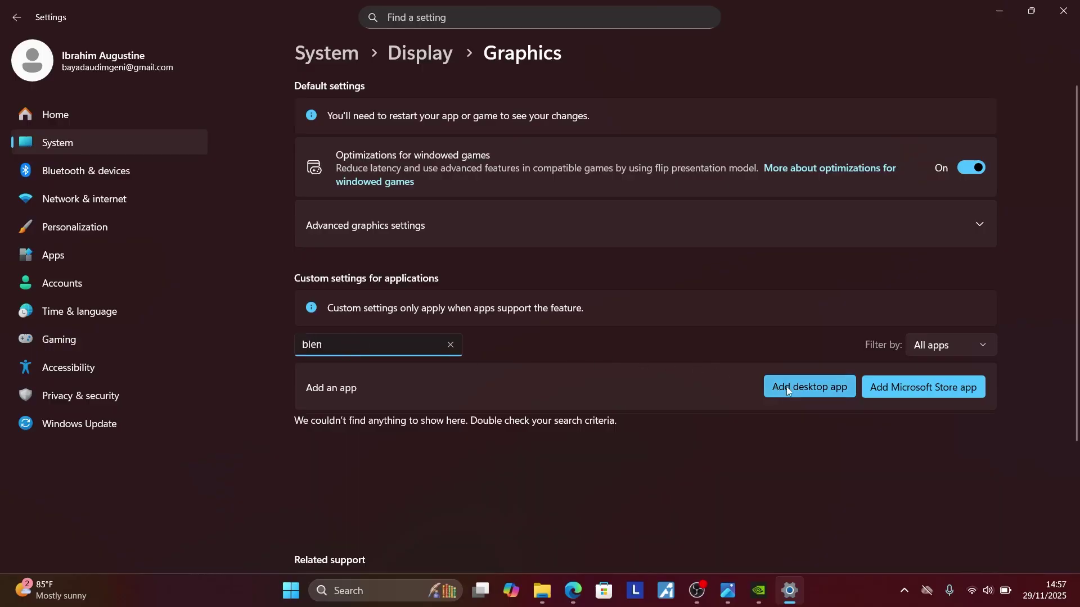
# Step: Add blender.exe from C:\Program Files\Blender Foundation\Blender 5.0 to the custom graphics app list
pyautogui.click(786, 387)
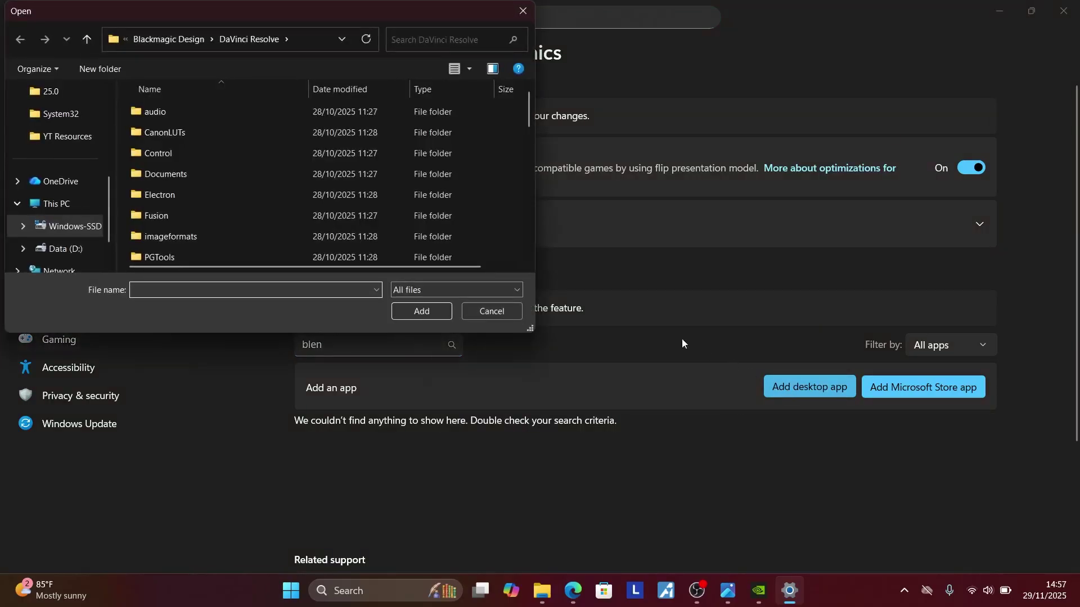
pyautogui.click(88, 226)
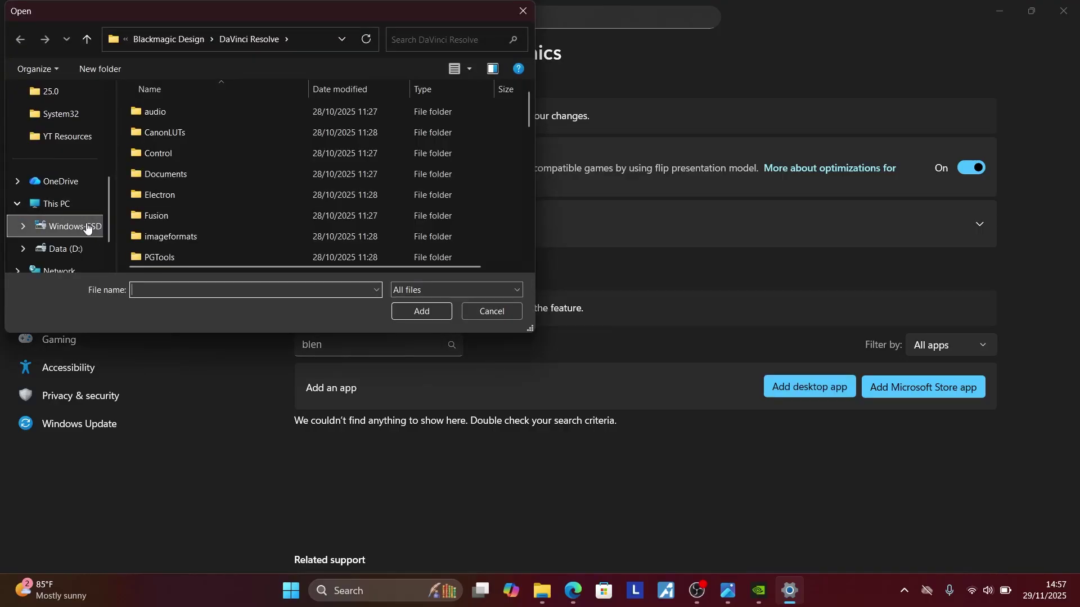
pyautogui.doubleClick(78, 224)
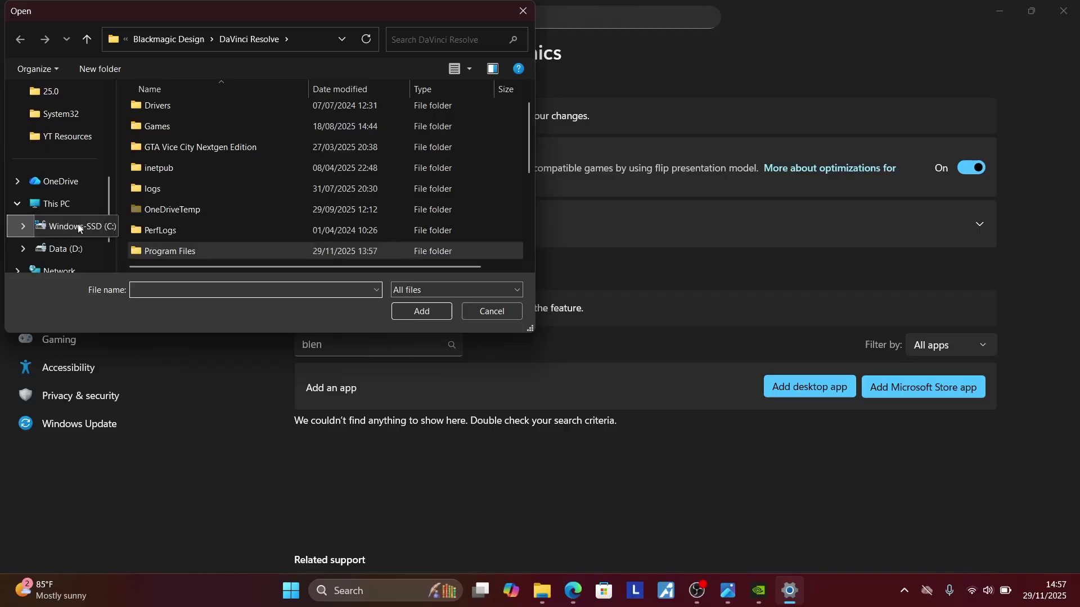
pyautogui.click(188, 256)
pyautogui.doubleClick(188, 250)
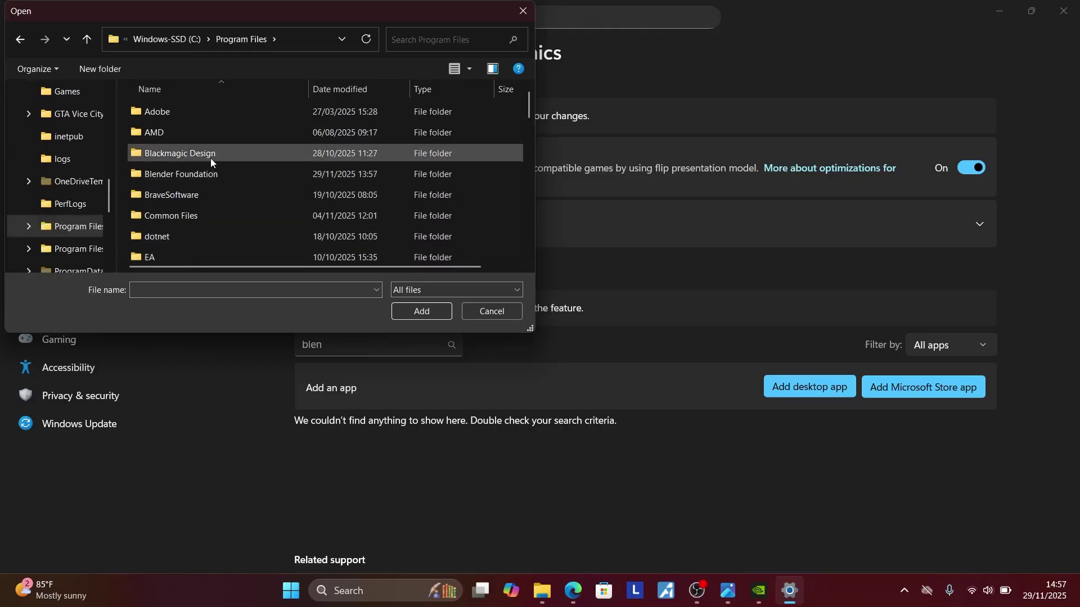
pyautogui.doubleClick(199, 174)
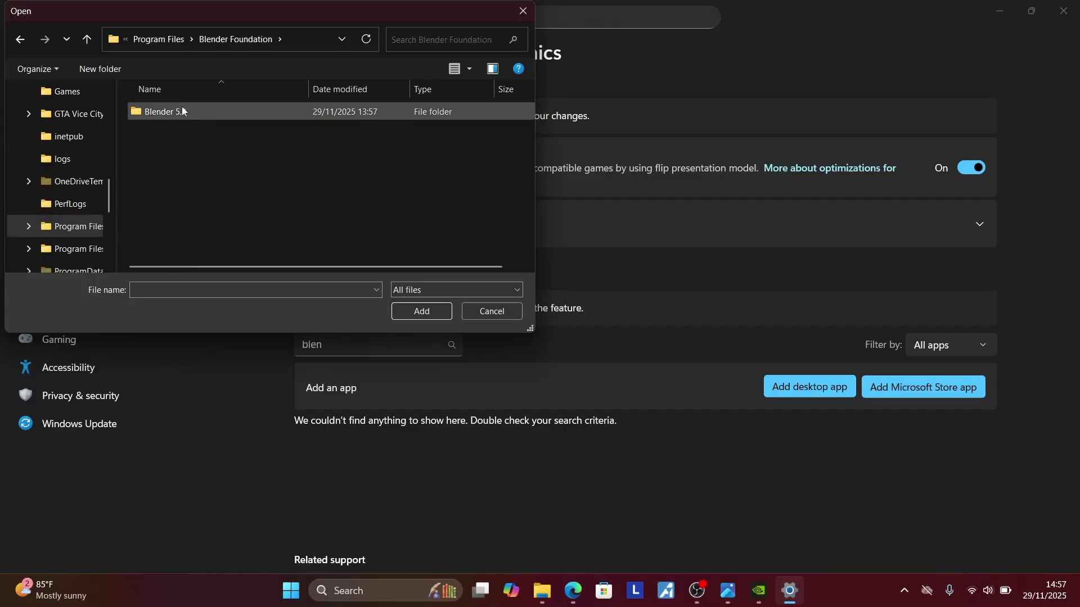
pyautogui.doubleClick(183, 116)
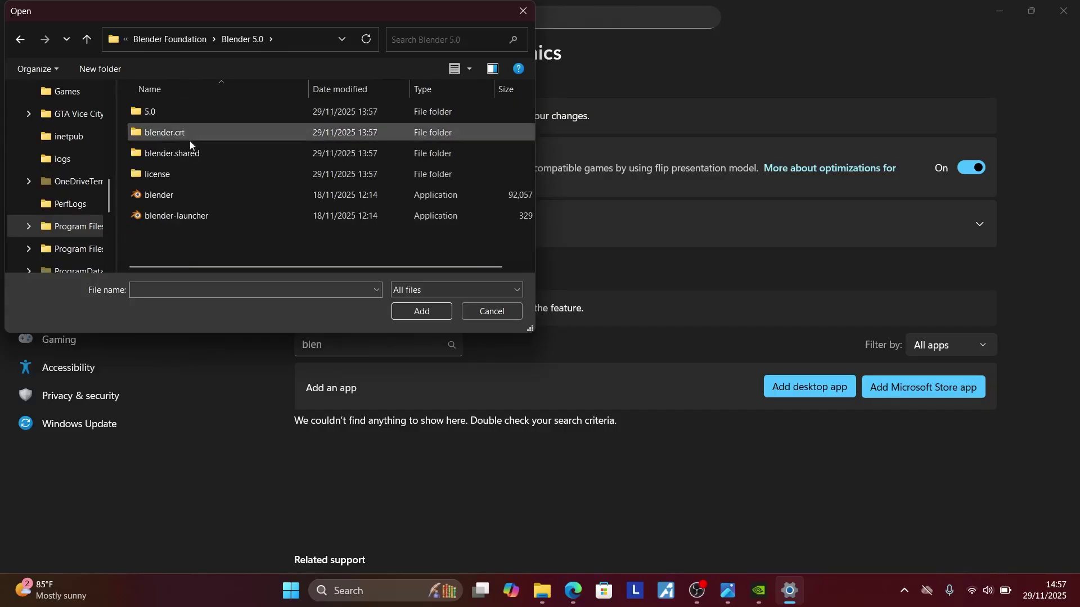
pyautogui.click(203, 194)
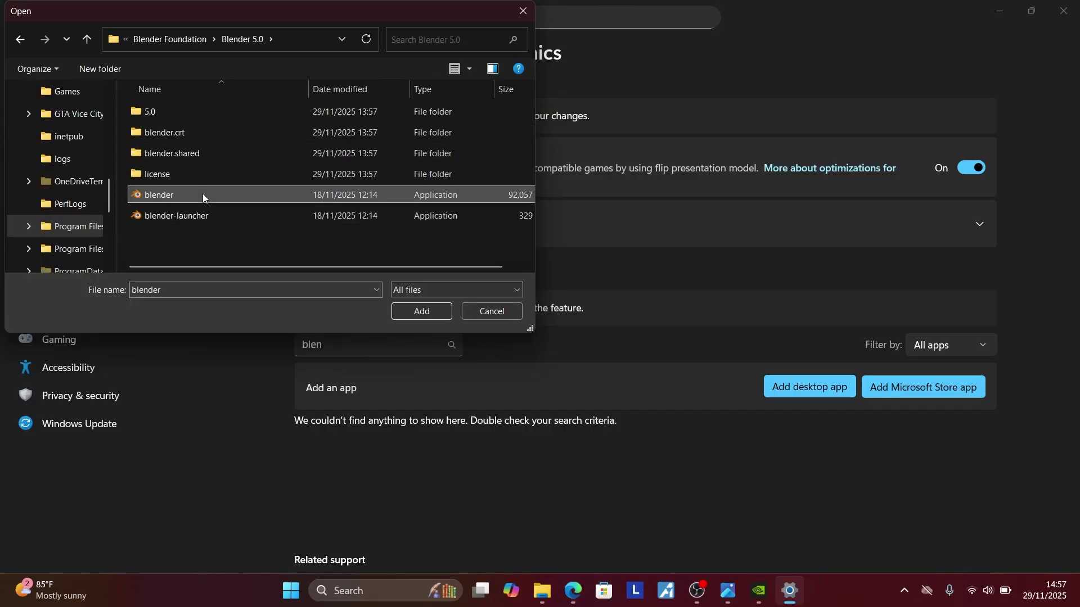
pyautogui.click(408, 311)
pyautogui.scroll(-3, 451, 365)
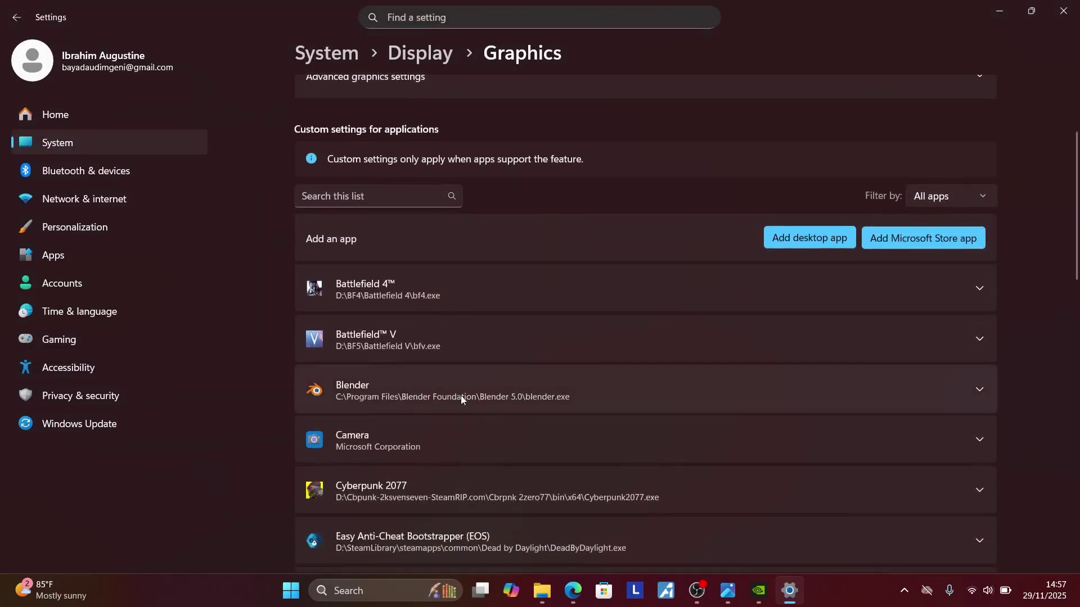
# Step: Set Blender's GPU preference to High Performance (NVIDIA GeForce RTX 4060 Laptop GPU), then return to the guide
pyautogui.click(971, 386)
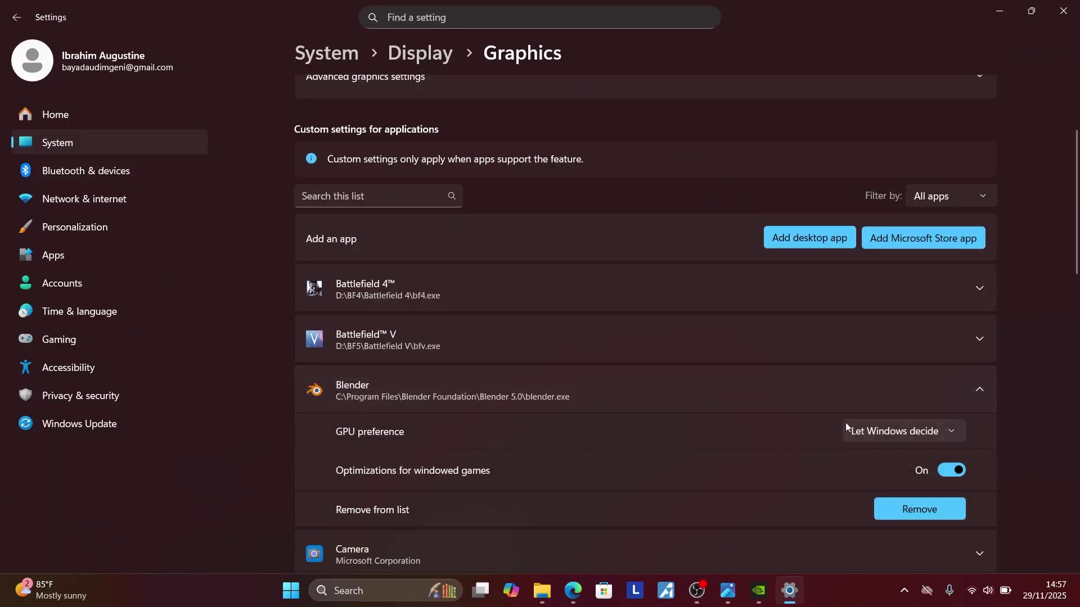
pyautogui.click(882, 431)
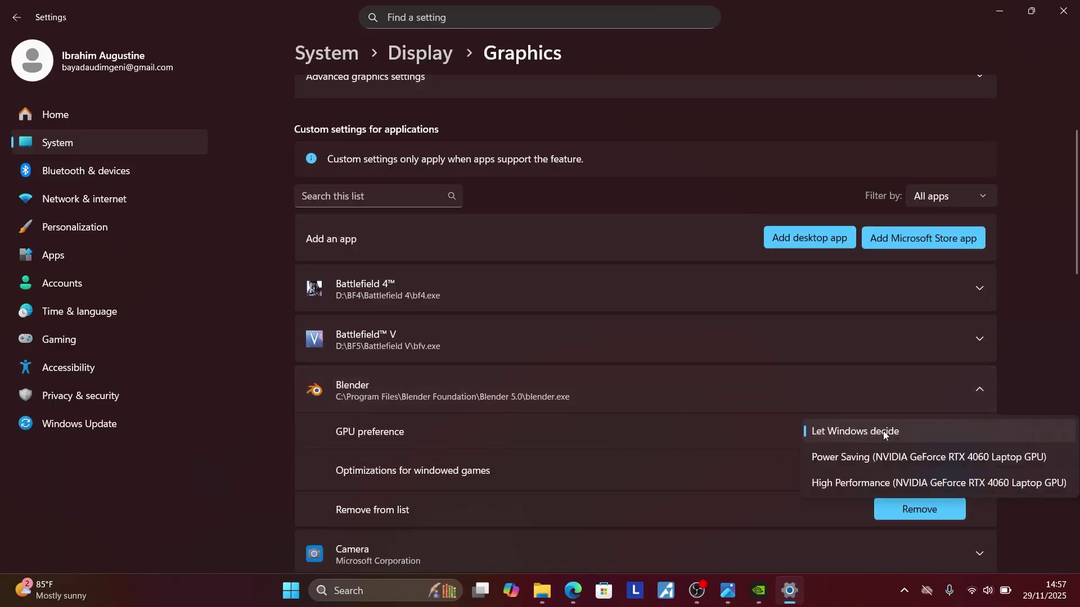
pyautogui.click(893, 483)
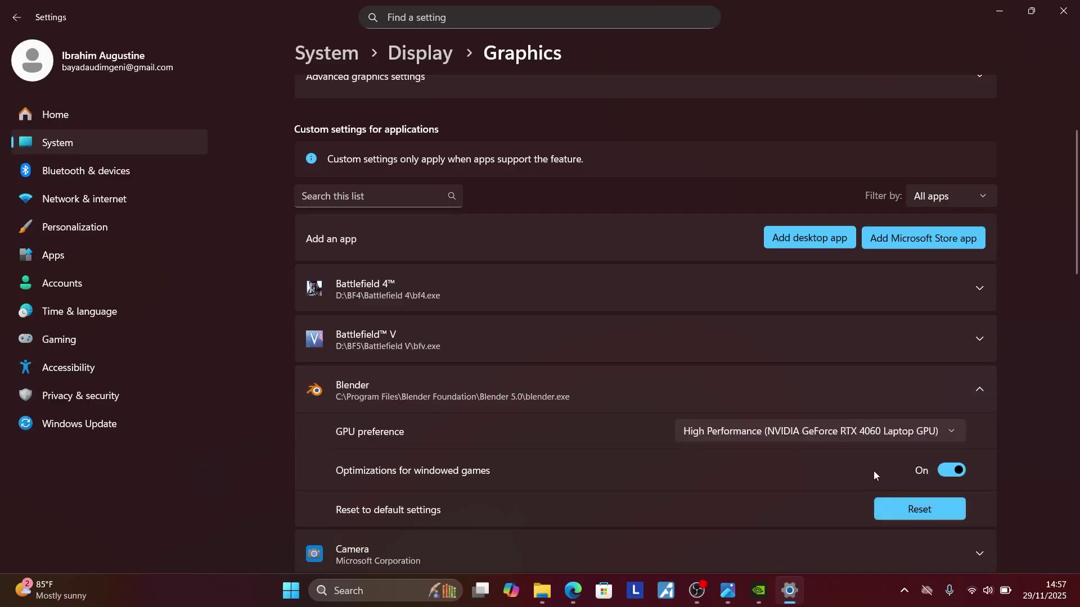
pyautogui.click(573, 590)
pyautogui.scroll(3, 462, 430)
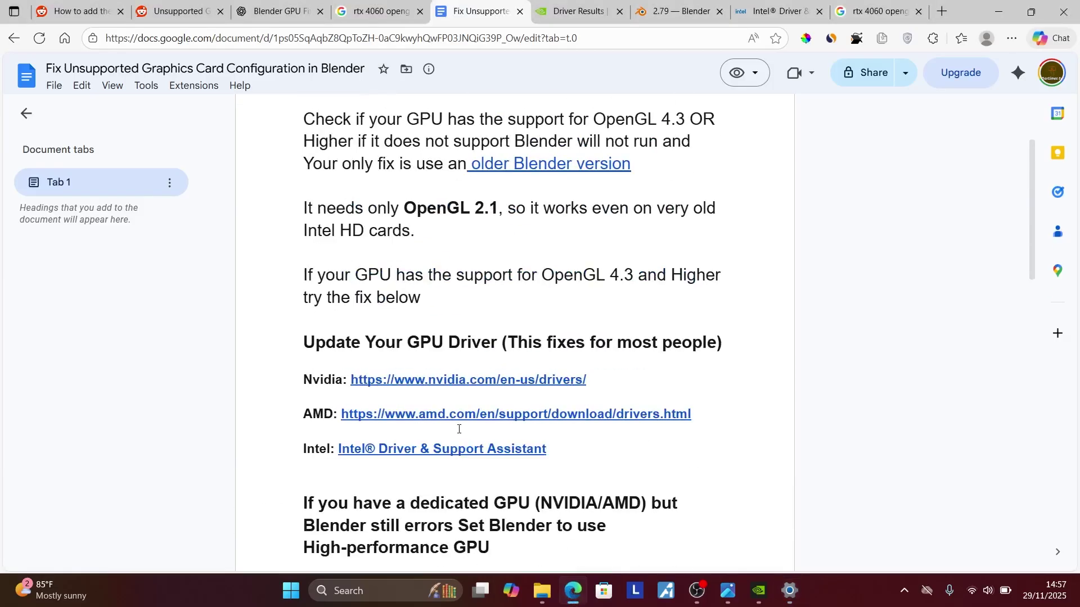
pyautogui.scroll(-3, 458, 428)
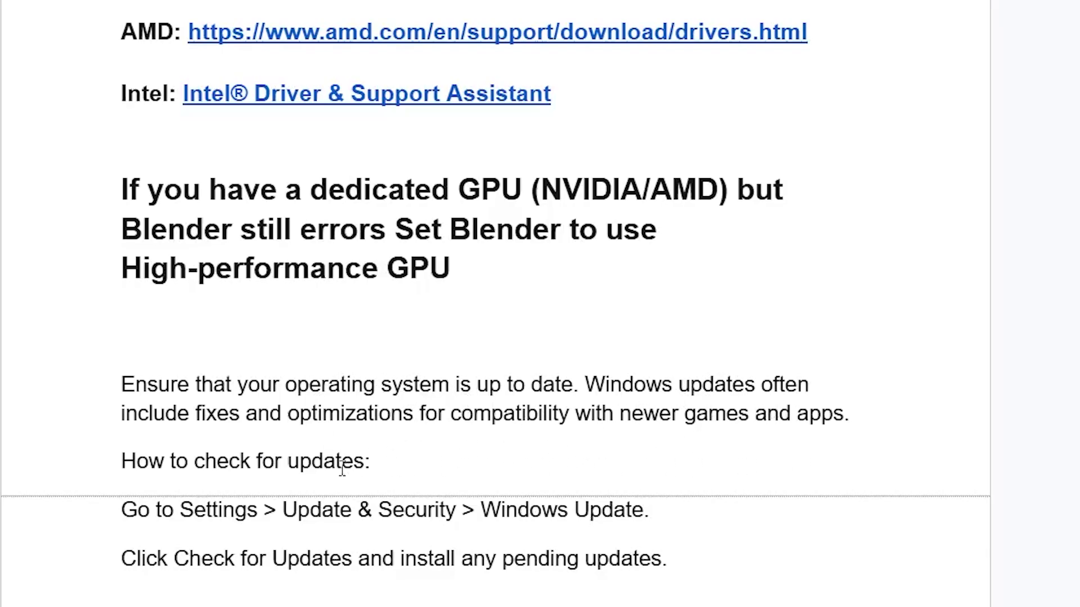
# Step: Highlight the guide's 'How to check for updates' Windows update instructions
pyautogui.tripleClick(450, 477)
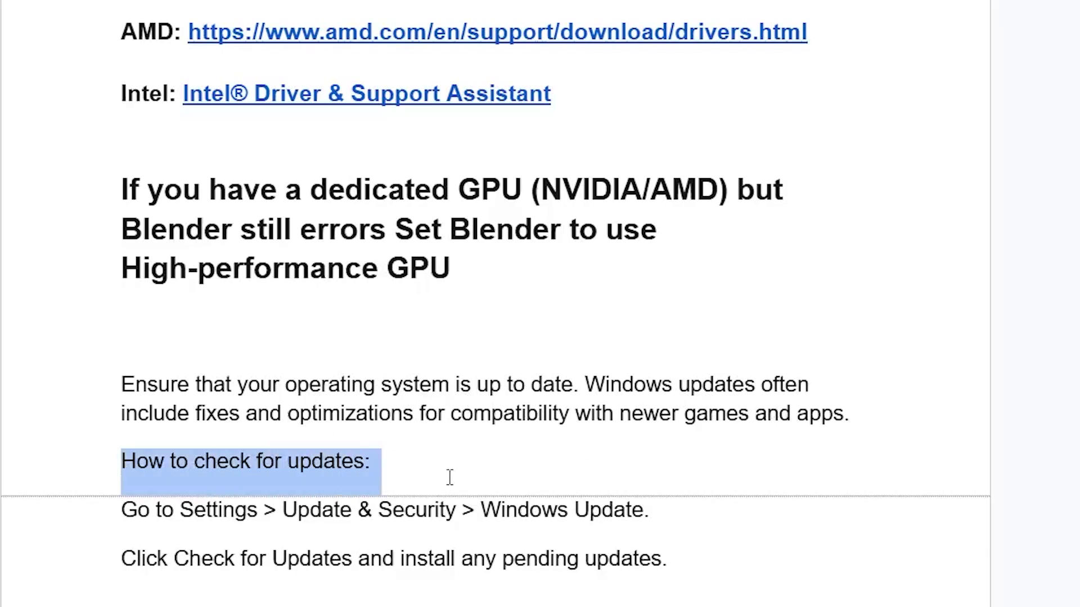
pyautogui.click(205, 524)
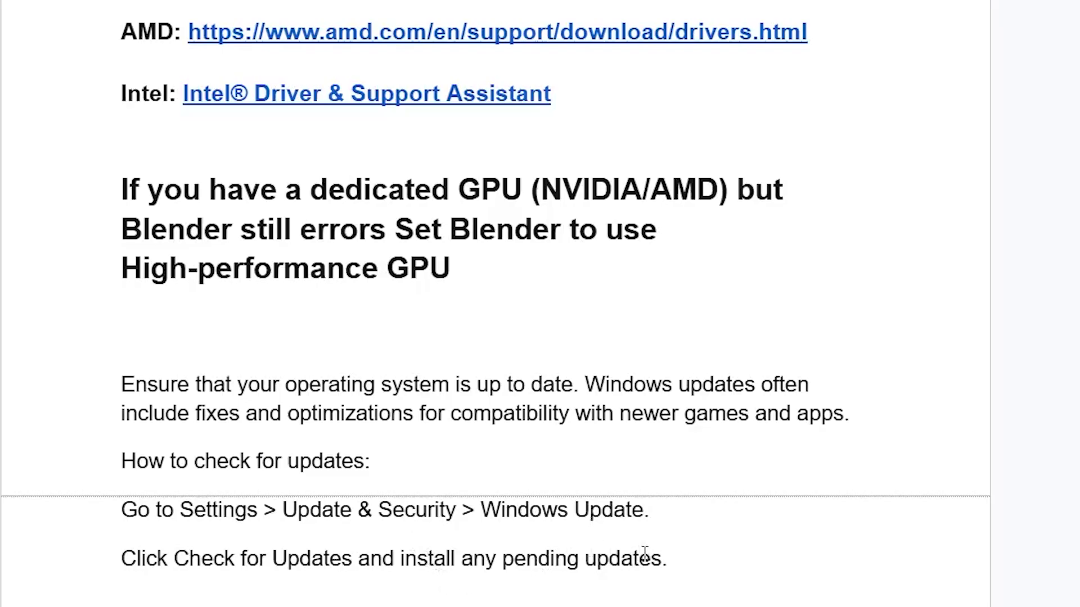
pyautogui.moveTo(687, 561); pyautogui.dragTo(274, 447)
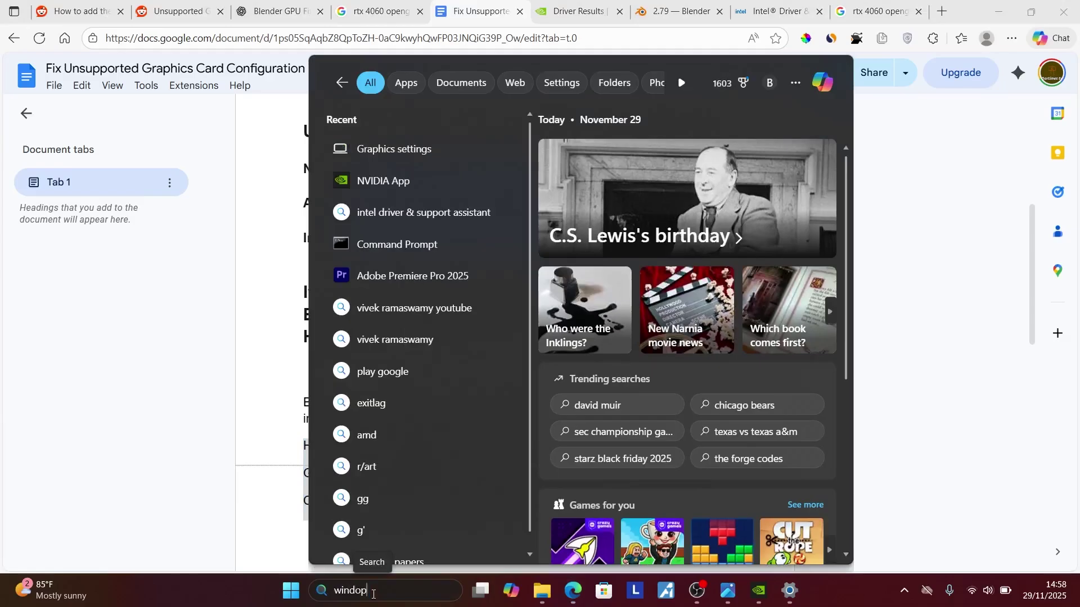
# Step: Fix the search typo and pick 'Check for updates' to run Windows Update
pyautogui.press('BackSpace')
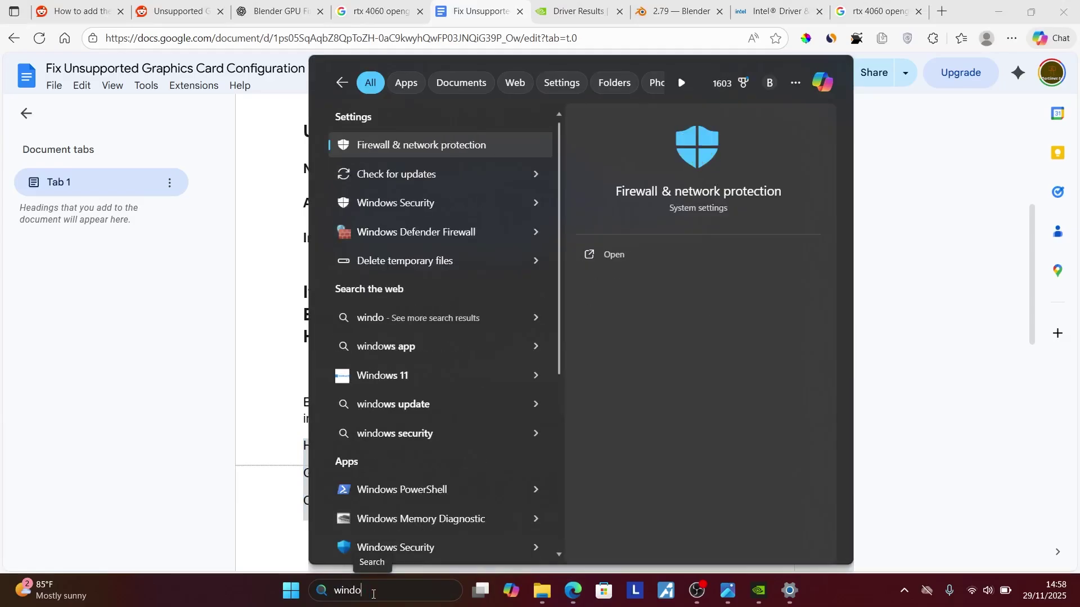
pyautogui.click(424, 174)
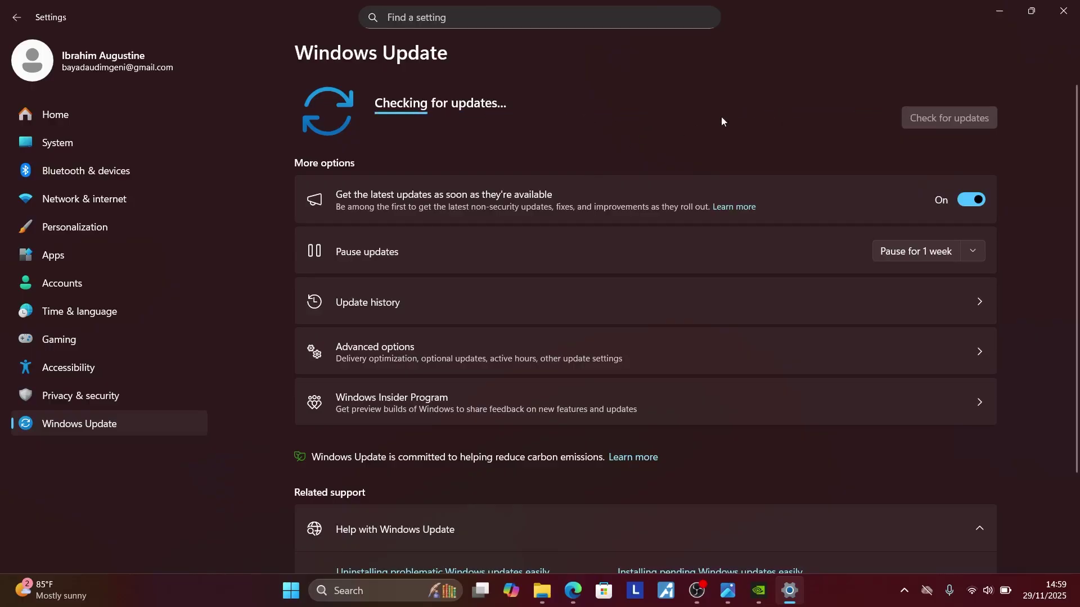
# Step: Minimize Settings, view the Blender OpenGL error screenshot in Photos, and return to the guide
pyautogui.click(995, 9)
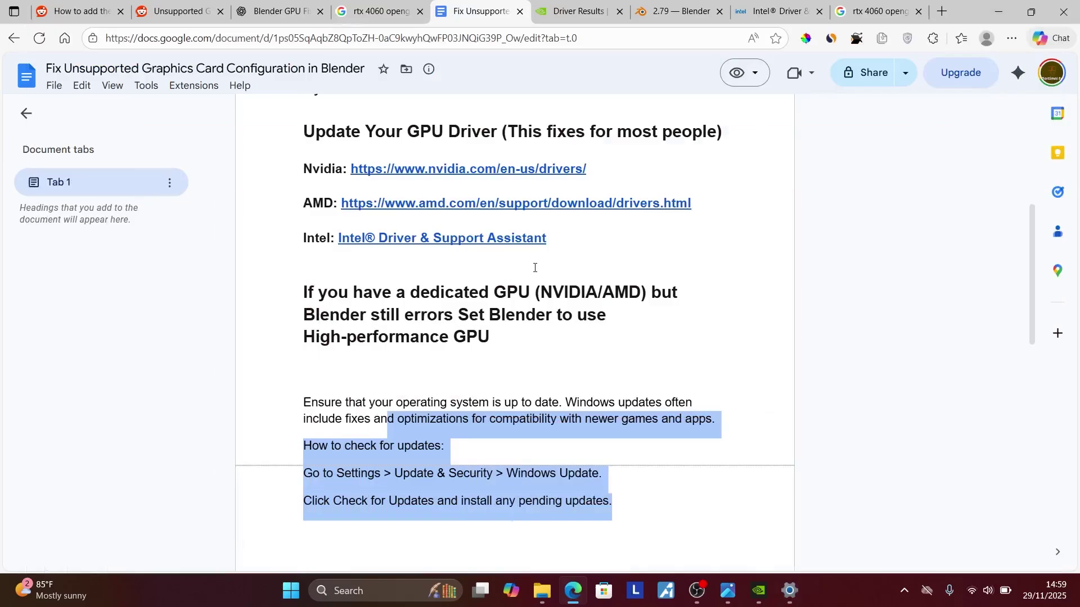
pyautogui.scroll(3, 535, 267)
pyautogui.scroll(1, 535, 268)
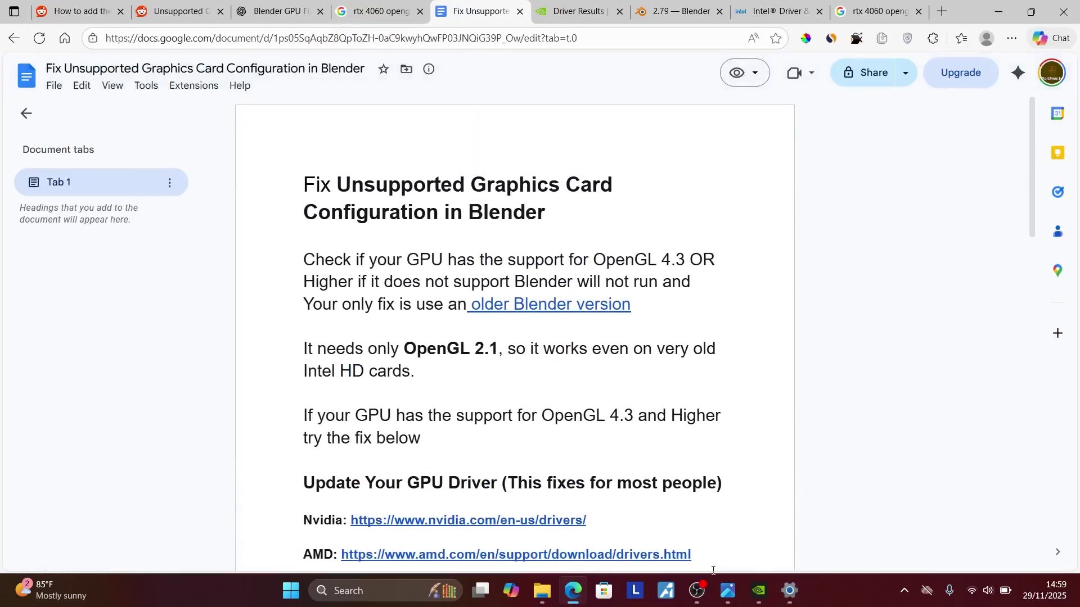
pyautogui.click(728, 591)
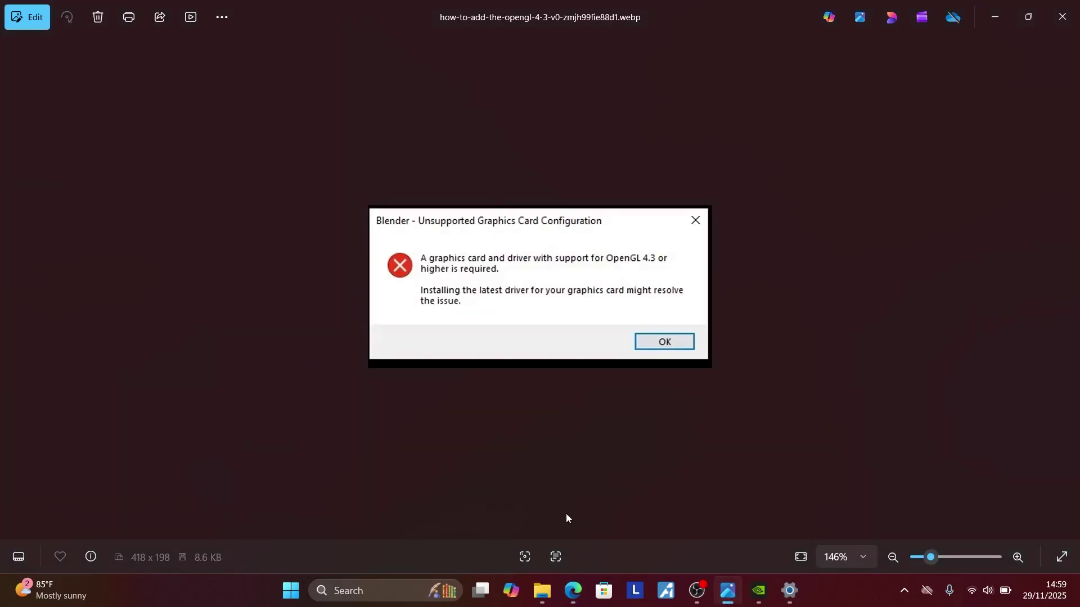
pyautogui.click(577, 594)
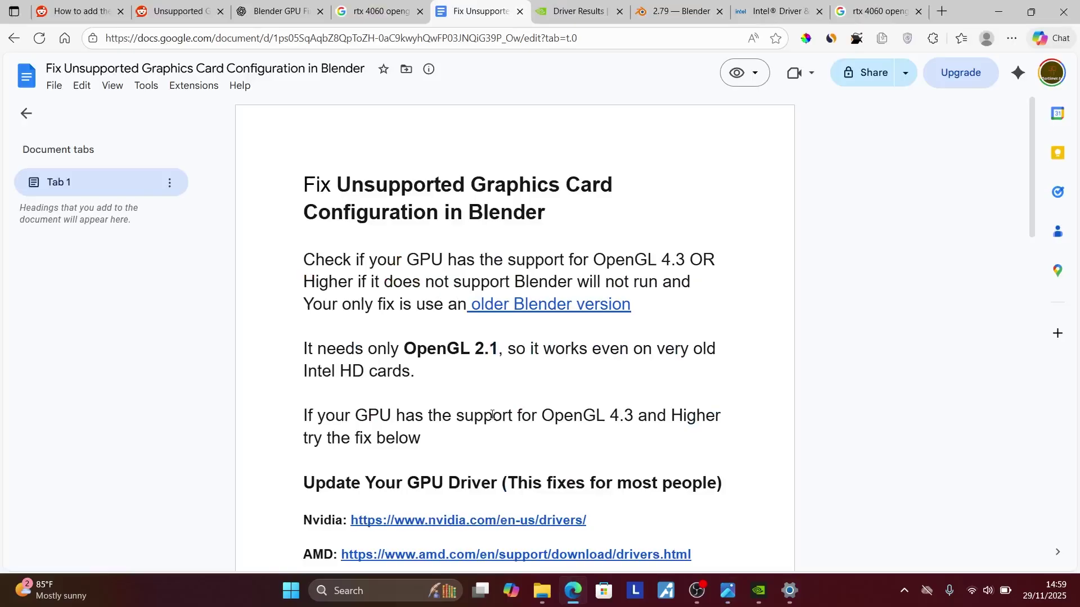